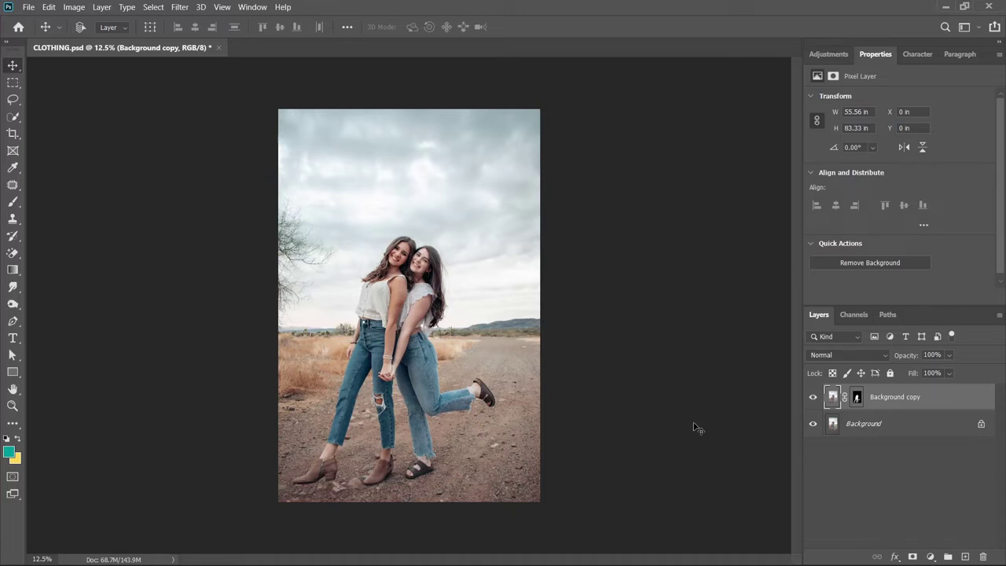
Start creating a new document from the File menu.
{"action": "left_click", "coordinate": [27, 7]}
Create the white 1080 × 1080 px, 300 ppi document named Design.
{"action": "left_click", "coordinate": [24, 18]}
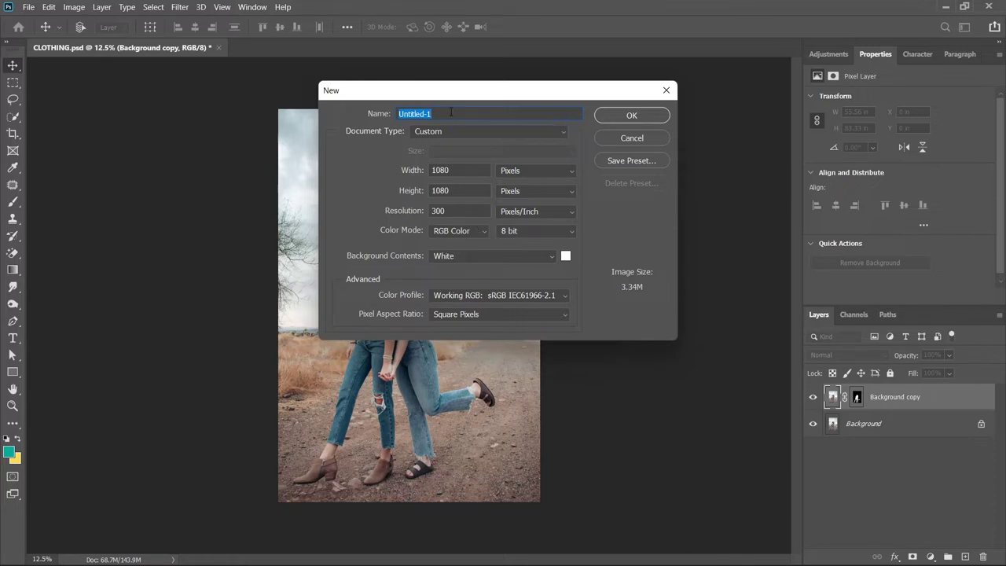
{"action": "type", "text": "Design"}
{"action": "left_click", "coordinate": [630, 115]}
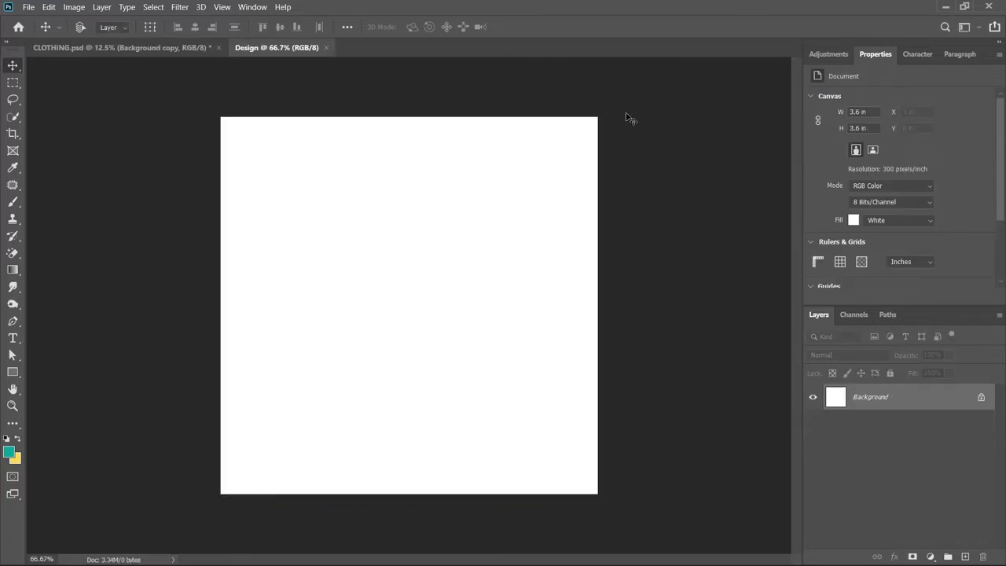
{"action": "right_click", "coordinate": [12, 374]}
Set the rectangle shape to no stroke and a custom peach fill.
{"action": "left_click", "coordinate": [146, 27]}
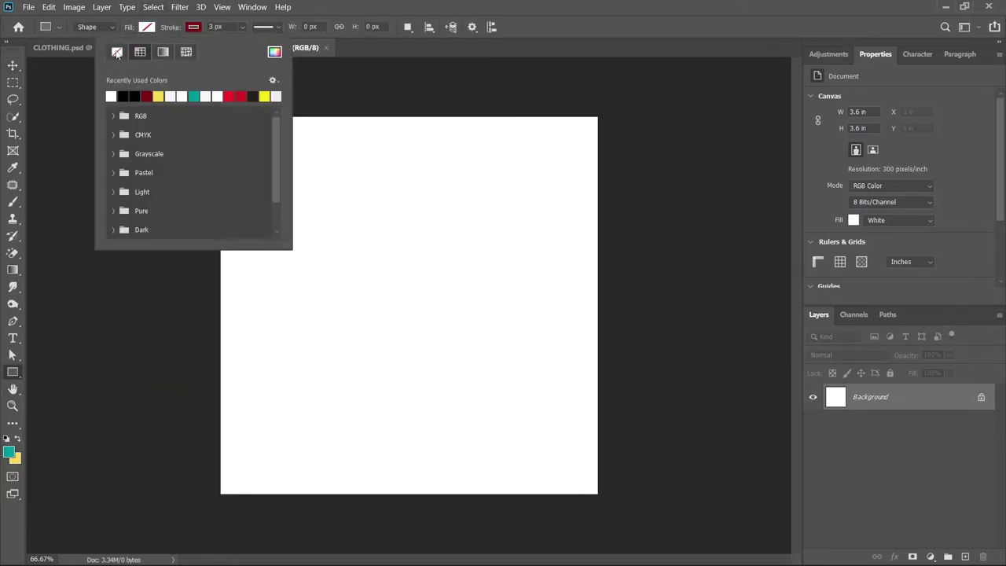
{"action": "left_click", "coordinate": [117, 53]}
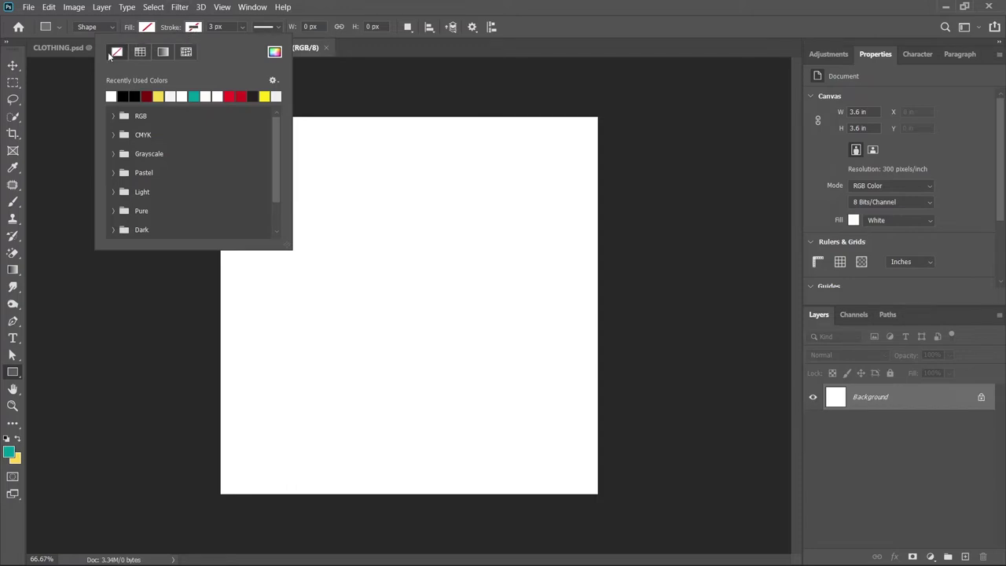
{"action": "left_click", "coordinate": [228, 52]}
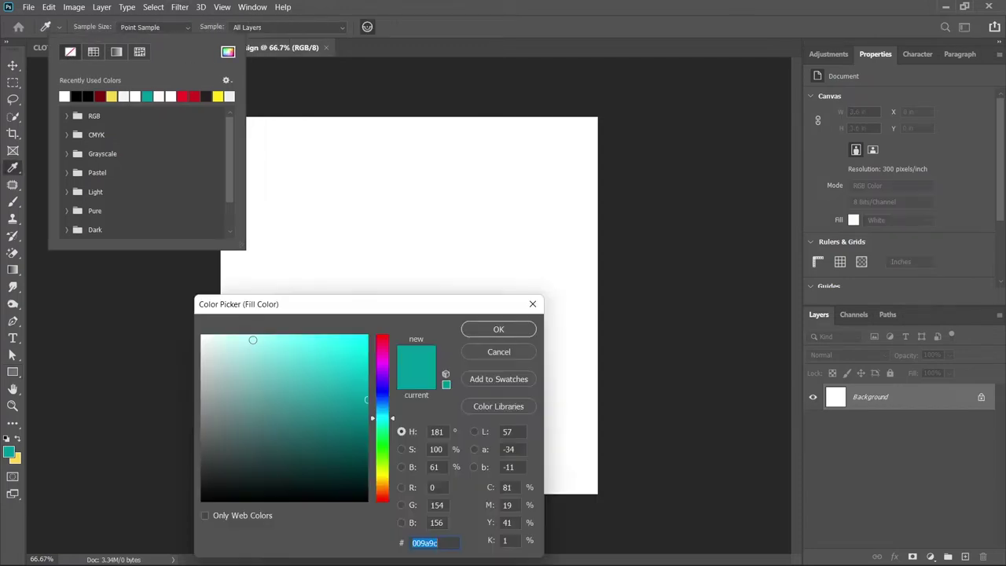
{"action": "left_click", "coordinate": [253, 336]}
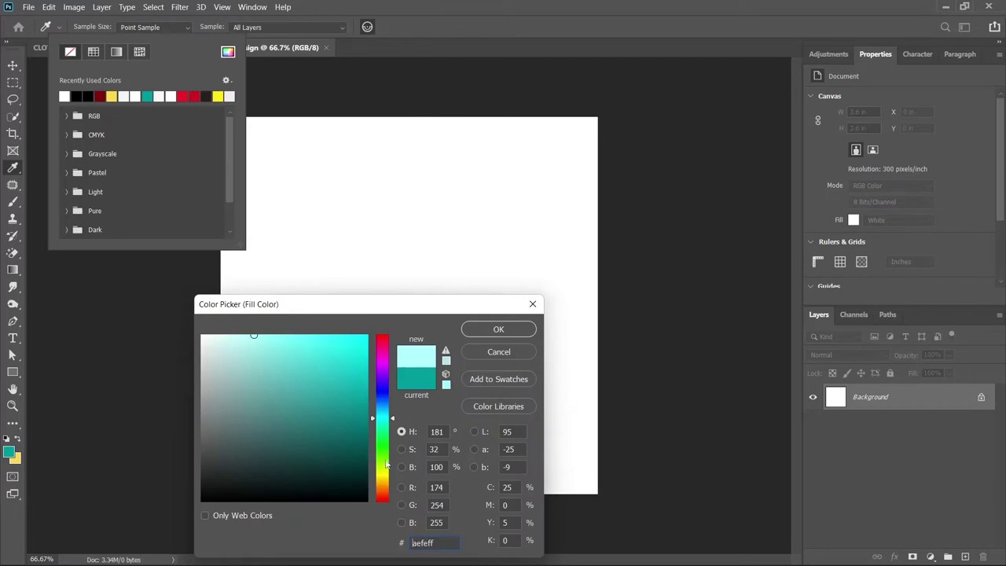
{"action": "left_click_drag", "start_coordinate": [385, 465], "coordinate": [382, 494]}
{"action": "left_click", "coordinate": [275, 334]}
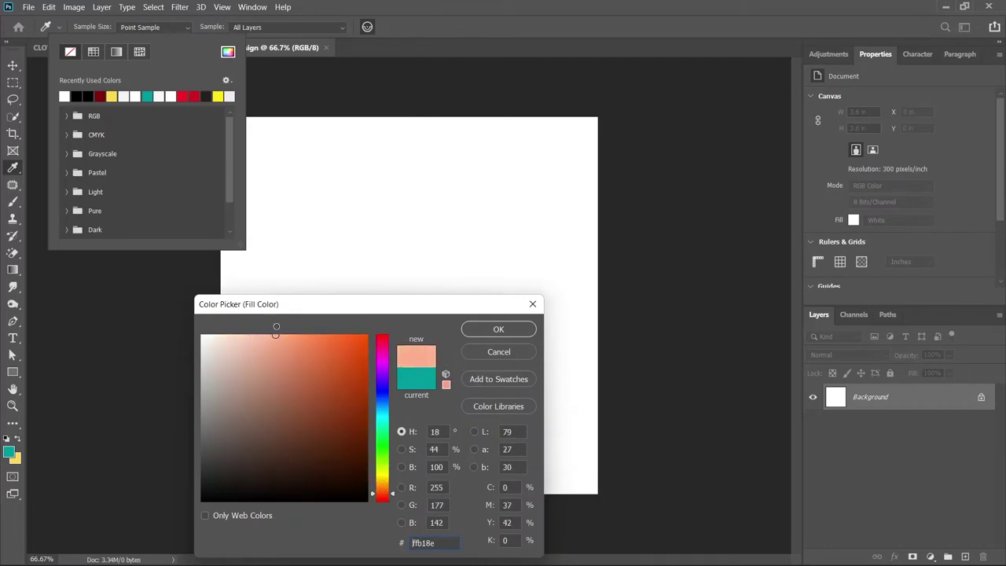
{"action": "left_click", "coordinate": [287, 334]}
{"action": "left_click", "coordinate": [498, 328]}
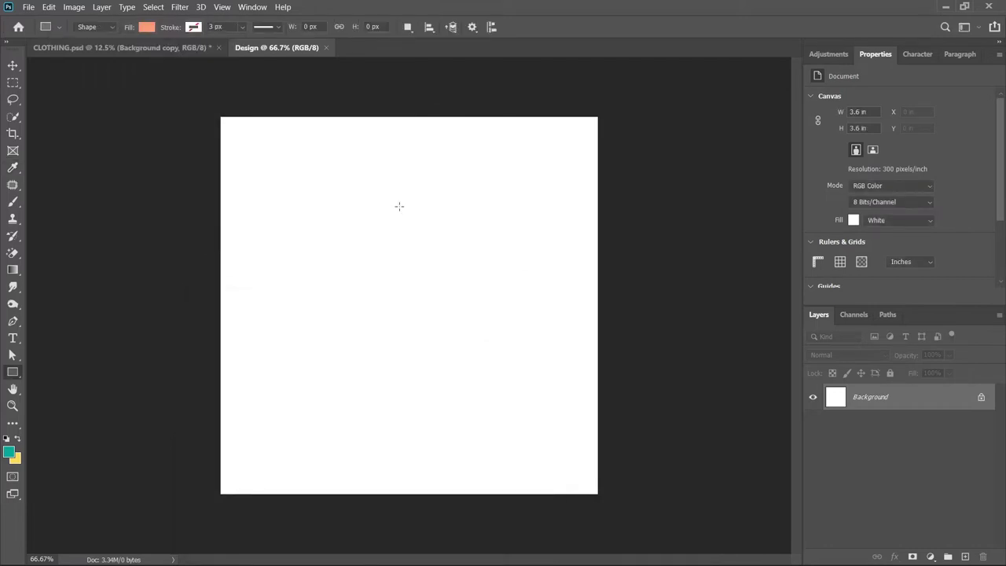
Draw a rectangle covering the whole canvas and name its layer BG.
{"action": "mouse_move", "coordinate": [217, 114]}
{"action": "left_mouse_down"}
{"action": "mouse_move", "coordinate": [485, 432]}
{"action": "mouse_move", "coordinate": [557, 483]}
{"action": "mouse_move", "coordinate": [601, 495]}
{"action": "left_mouse_up"}
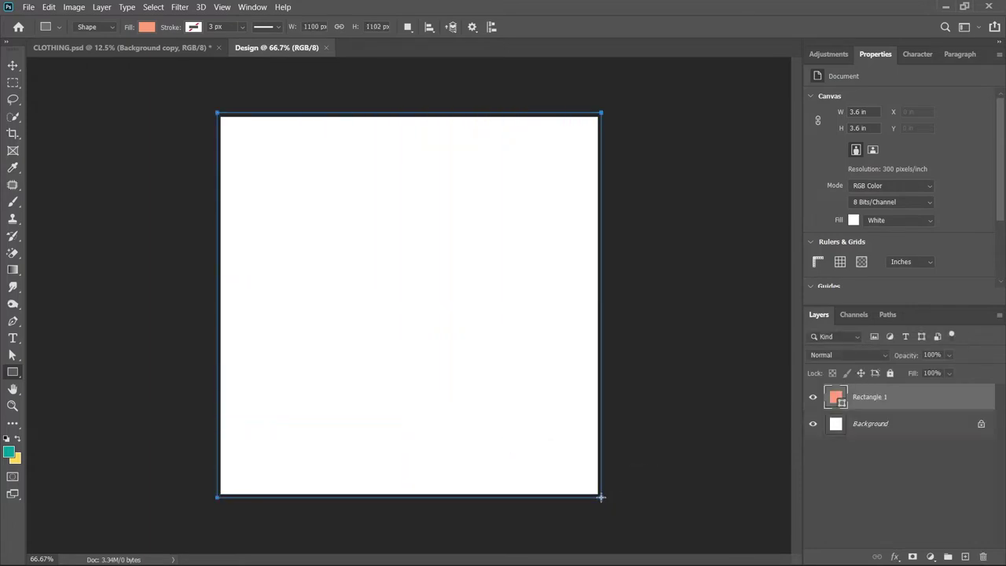
{"action": "left_click", "coordinate": [12, 65]}
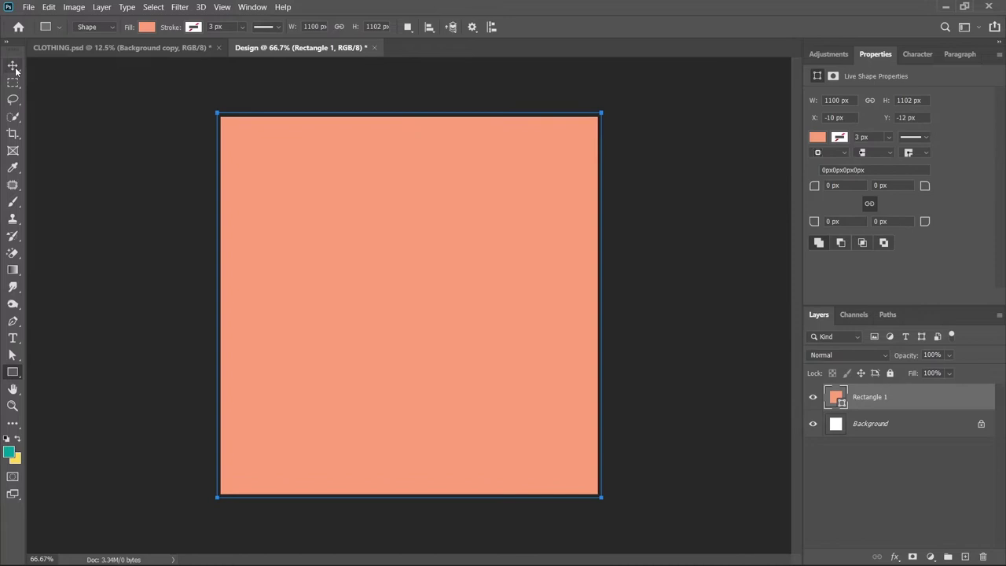
{"action": "double_click", "coordinate": [869, 397]}
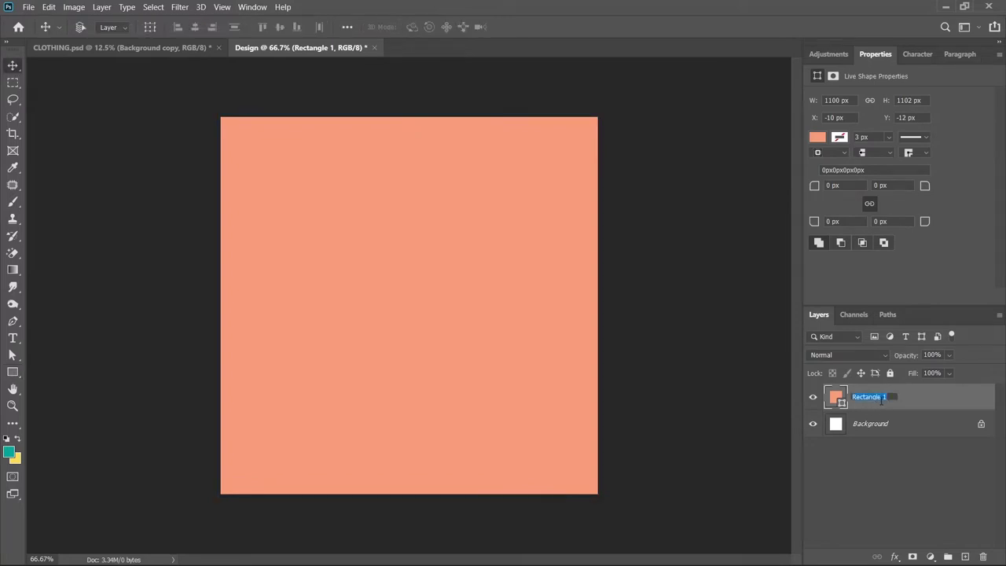
{"action": "type", "text": "BG"}
{"action": "key", "text": "Return"}
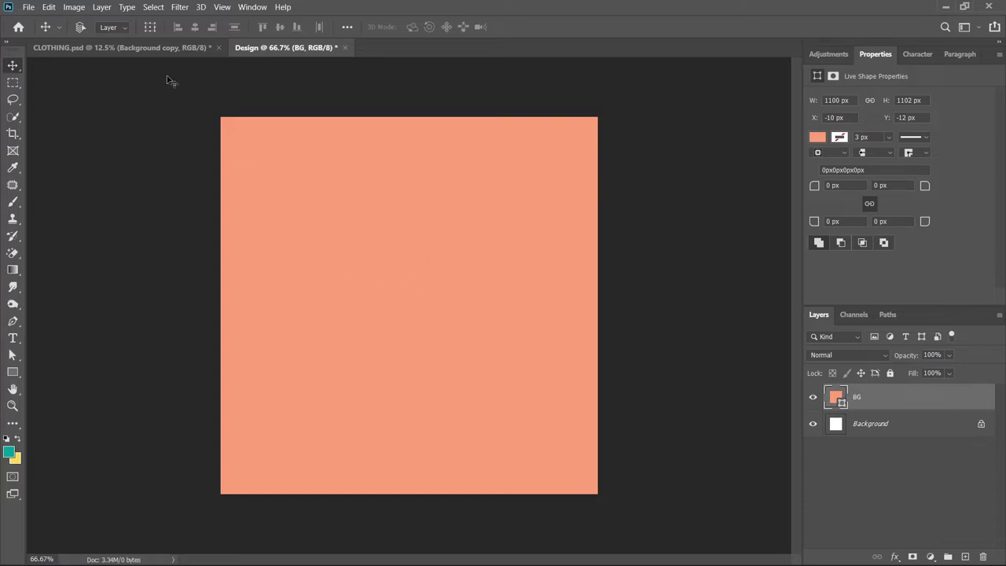
Hide the Background layer in CLOTHING.psd so only the cut-out women show.
{"action": "left_click", "coordinate": [158, 48]}
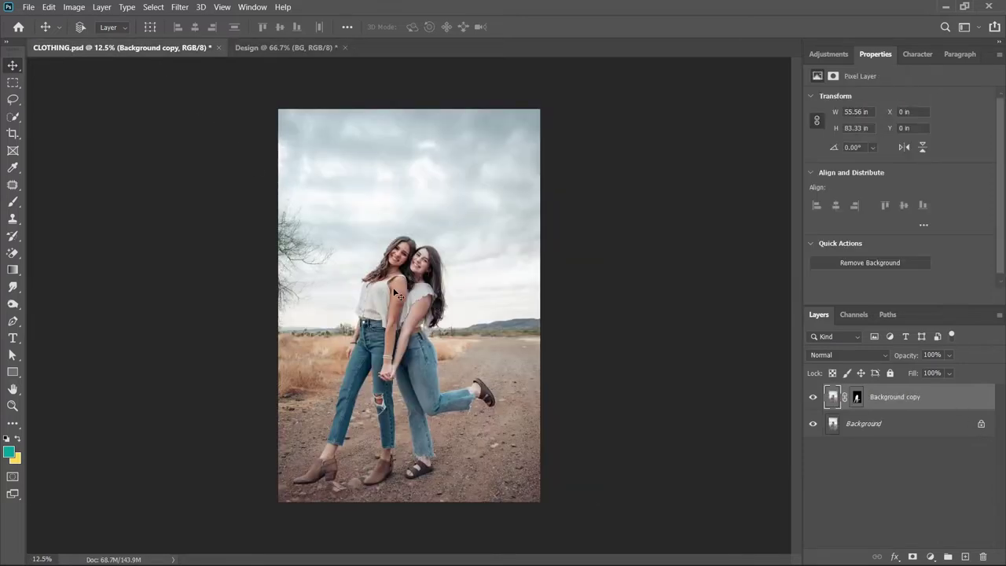
{"action": "left_click", "coordinate": [812, 424]}
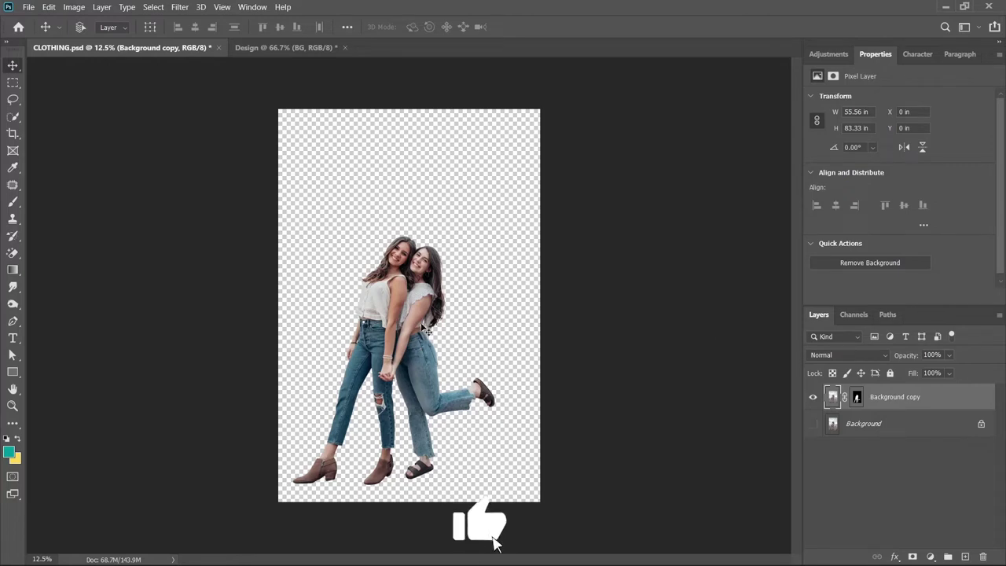
{"action": "right_click", "coordinate": [358, 322]}
{"action": "key", "text": "Escape"}
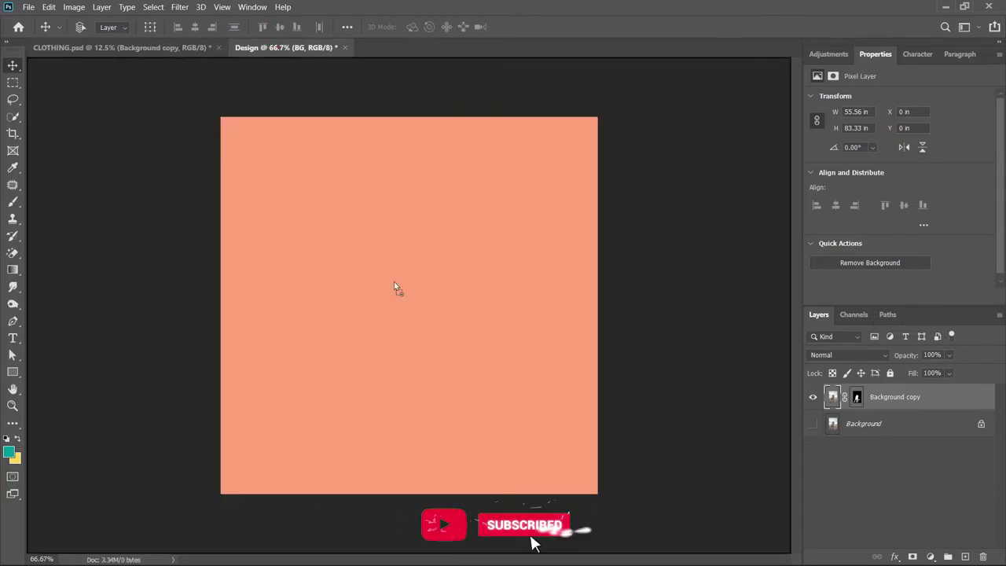
Bring the cut-out women into Design and convert their layer to a smart object.
{"action": "left_click_drag", "start_coordinate": [277, 48], "coordinate": [398, 293]}
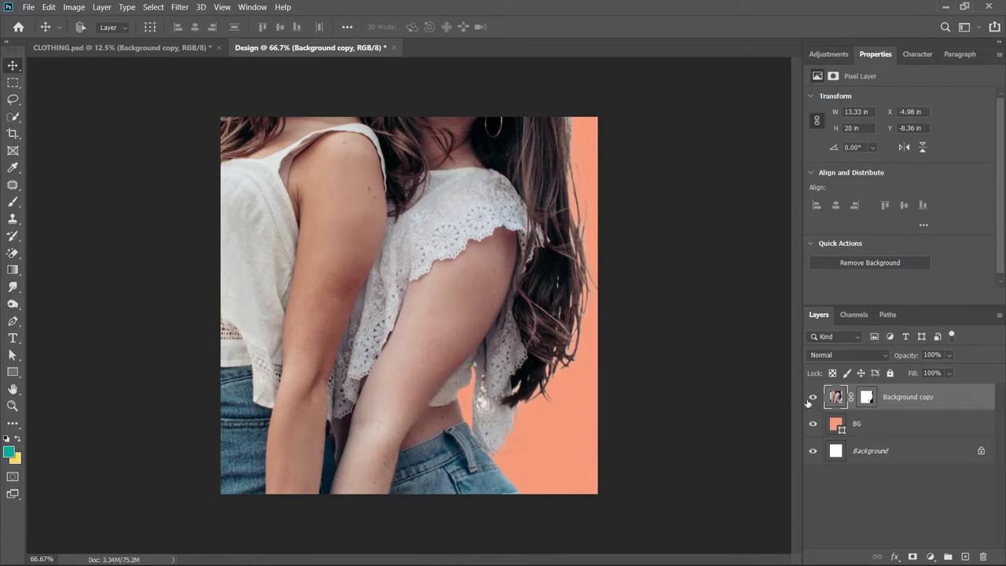
{"action": "right_click", "coordinate": [886, 399]}
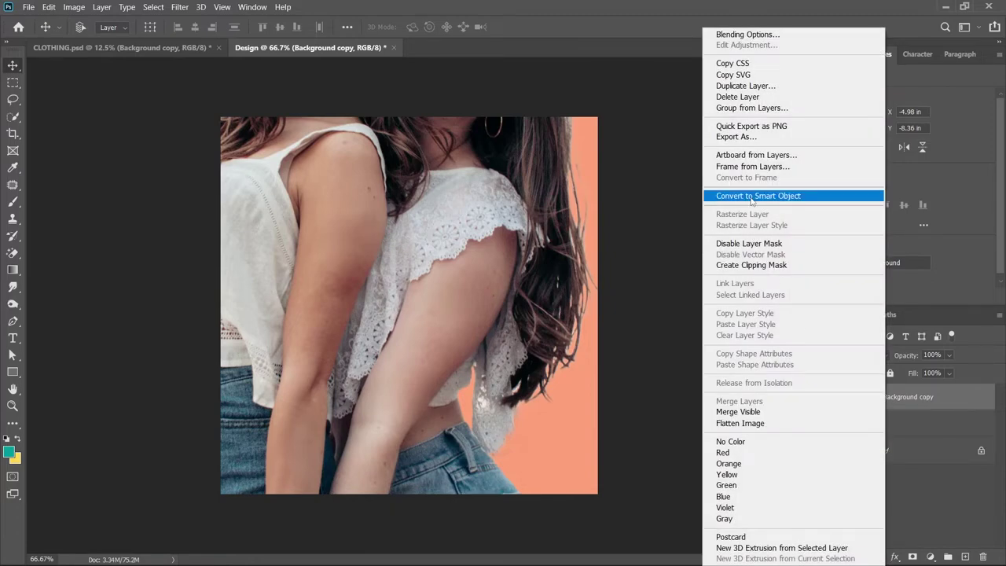
{"action": "left_click", "coordinate": [750, 197]}
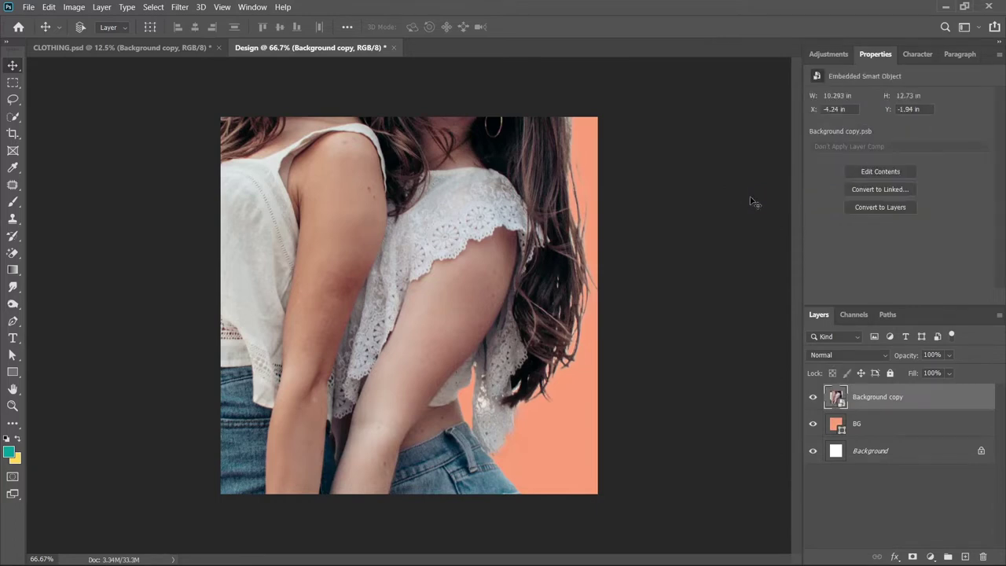
Move the women down and scale them to about 37% on the canvas.
{"action": "left_click_drag", "start_coordinate": [416, 187], "coordinate": [441, 407]}
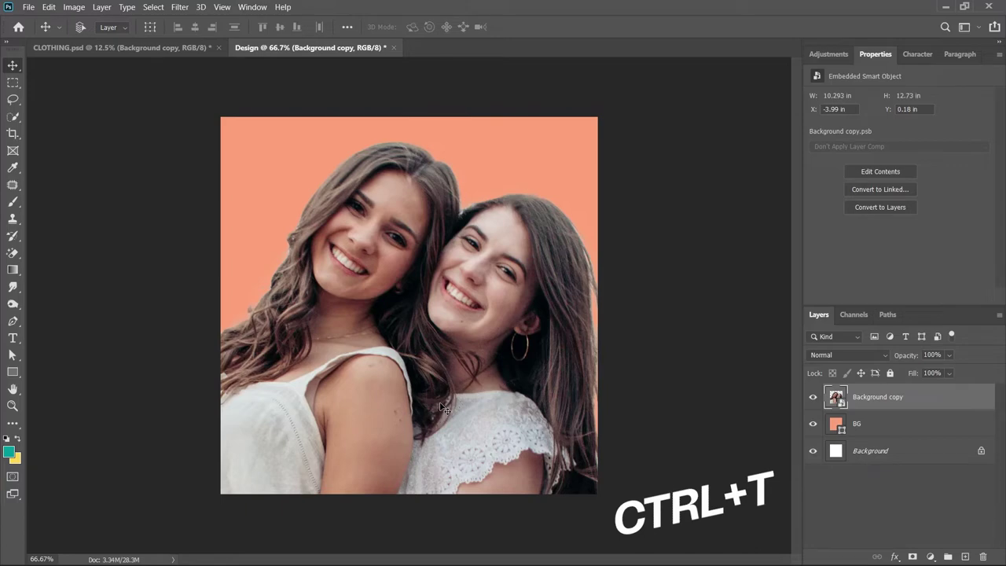
{"action": "key", "text": "ctrl+t"}
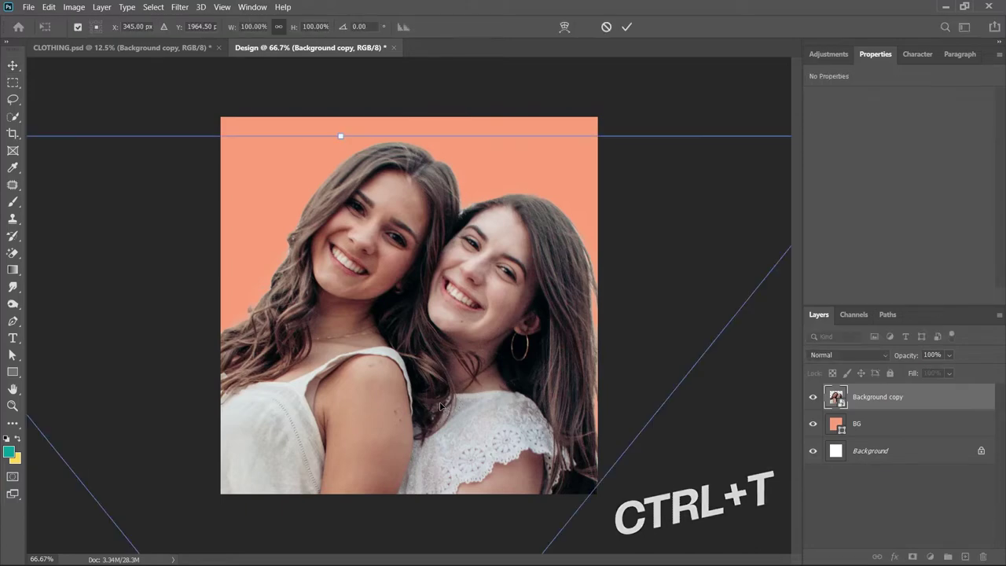
{"action": "key", "text": "ctrl+minus"}
{"action": "mouse_move", "coordinate": [649, 148]}
{"action": "left_mouse_down"}
{"action": "mouse_move", "coordinate": [470, 183]}
{"action": "mouse_move", "coordinate": [493, 203]}
{"action": "left_mouse_up"}
{"action": "key", "text": "Return"}
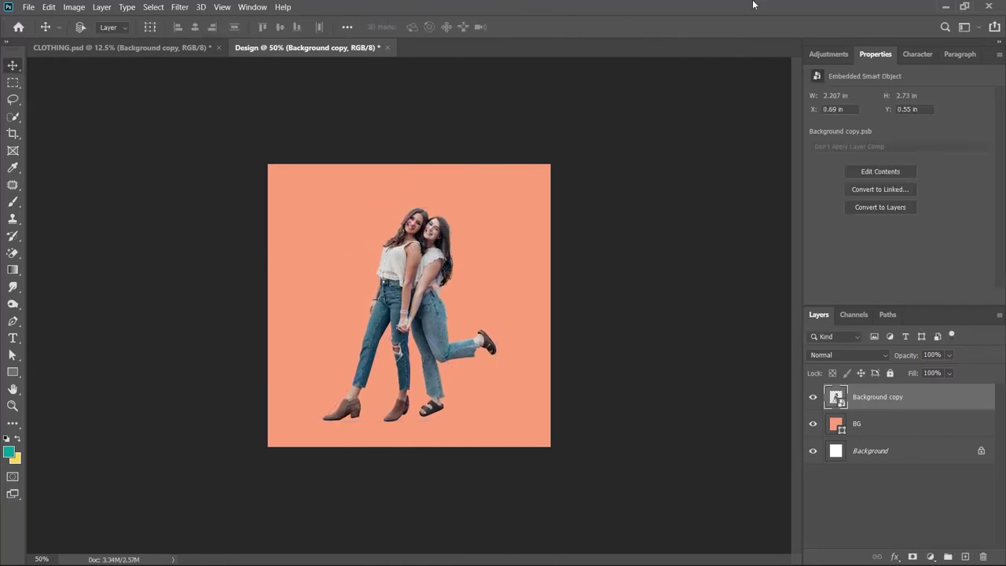
Change the BG shape fill to a darker brownish colour.
{"action": "left_click", "coordinate": [869, 424]}
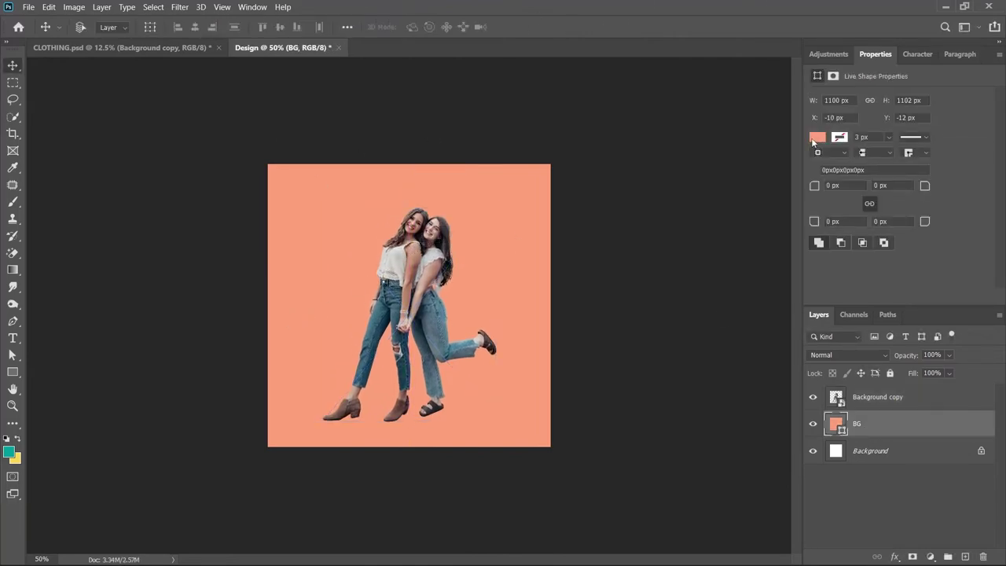
{"action": "left_click", "coordinate": [816, 138]}
{"action": "left_click", "coordinate": [982, 162]}
{"action": "left_click", "coordinate": [285, 380]}
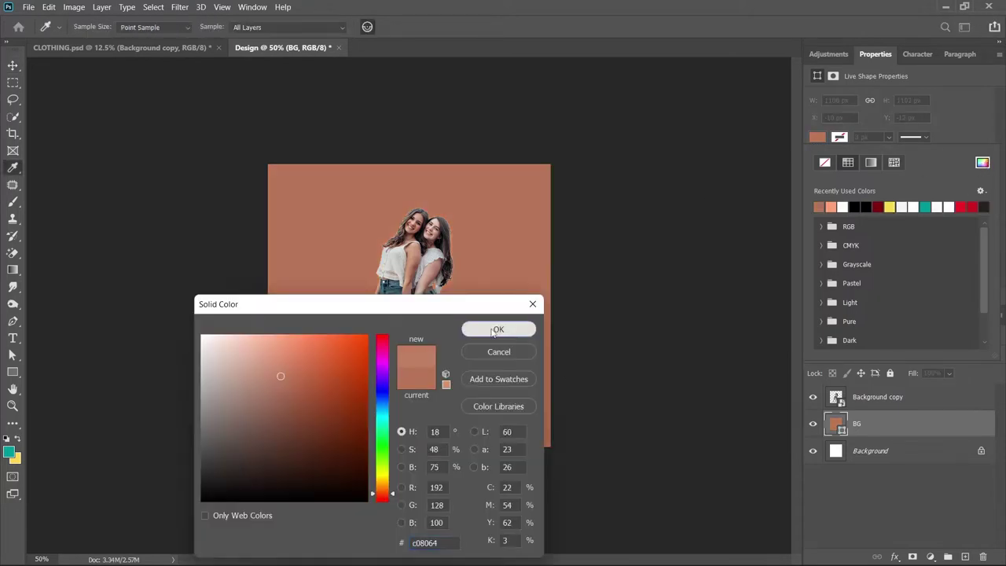
{"action": "left_click", "coordinate": [498, 328]}
{"action": "key", "text": "ctrl+0"}
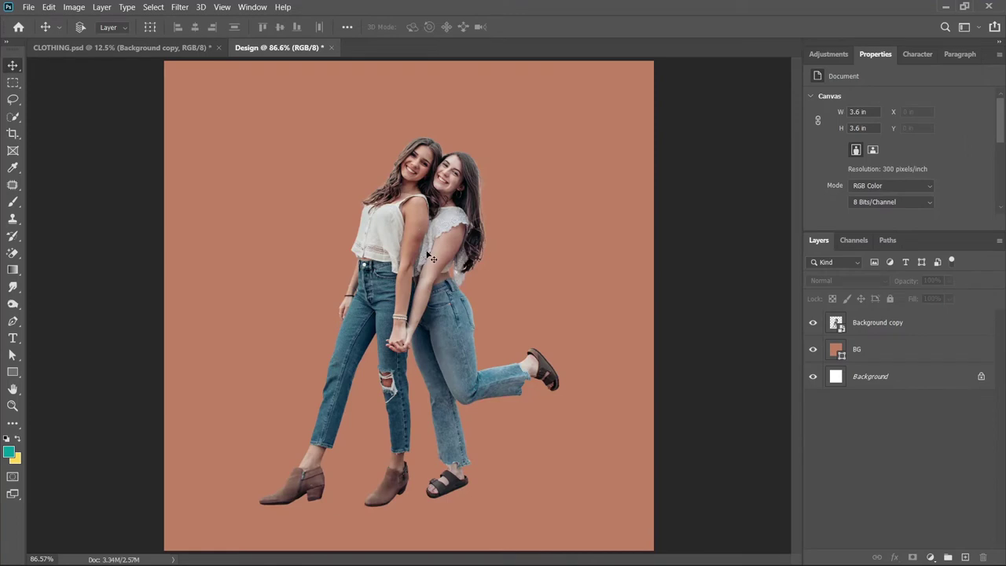
Apply Levels with input 20, 1.10, 255 to the women's smart object.
{"action": "left_click", "coordinate": [431, 257]}
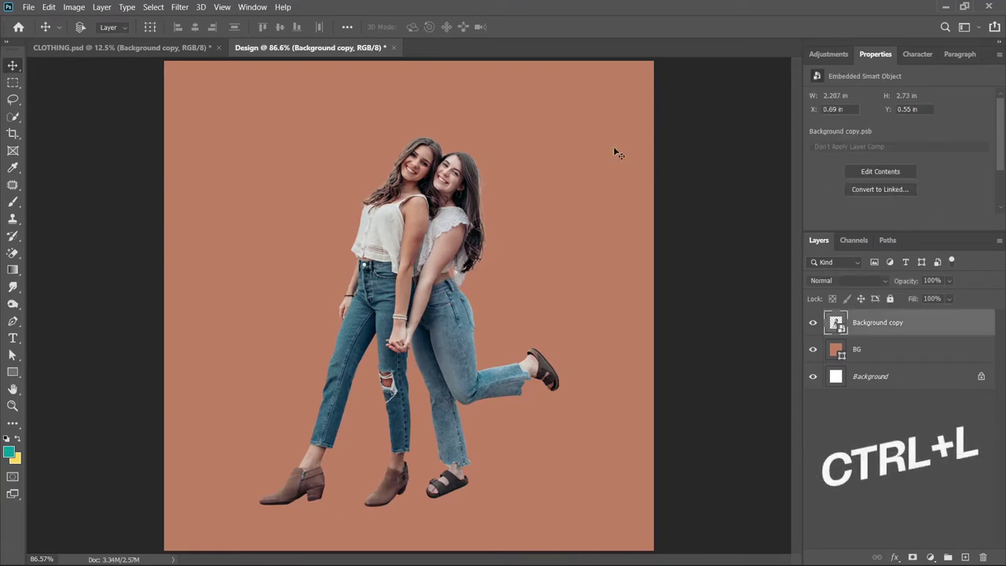
{"action": "key", "text": "ctrl+l"}
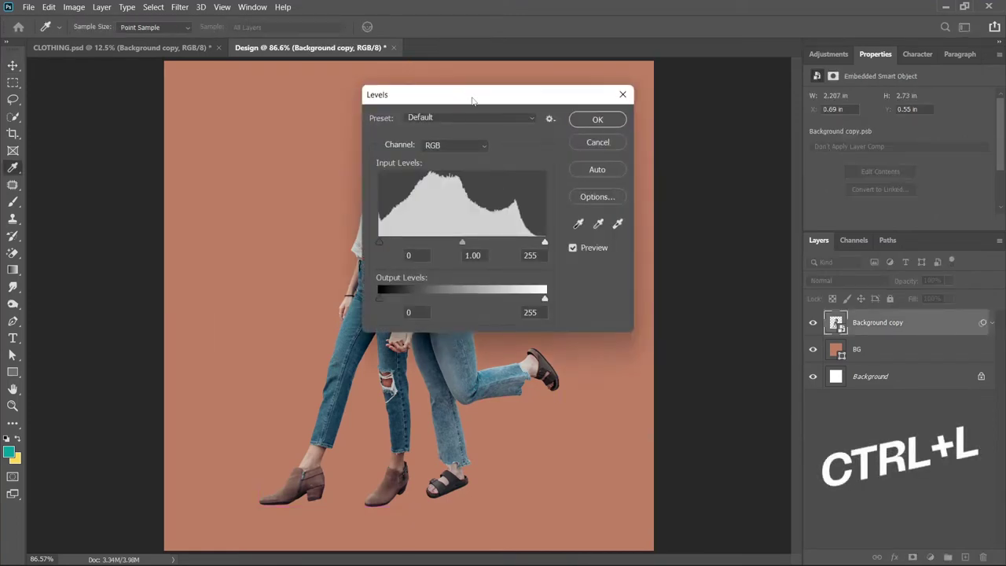
{"action": "mouse_move", "coordinate": [503, 101]}
{"action": "left_mouse_down"}
{"action": "mouse_move", "coordinate": [634, 104]}
{"action": "mouse_move", "coordinate": [785, 134]}
{"action": "left_mouse_up"}
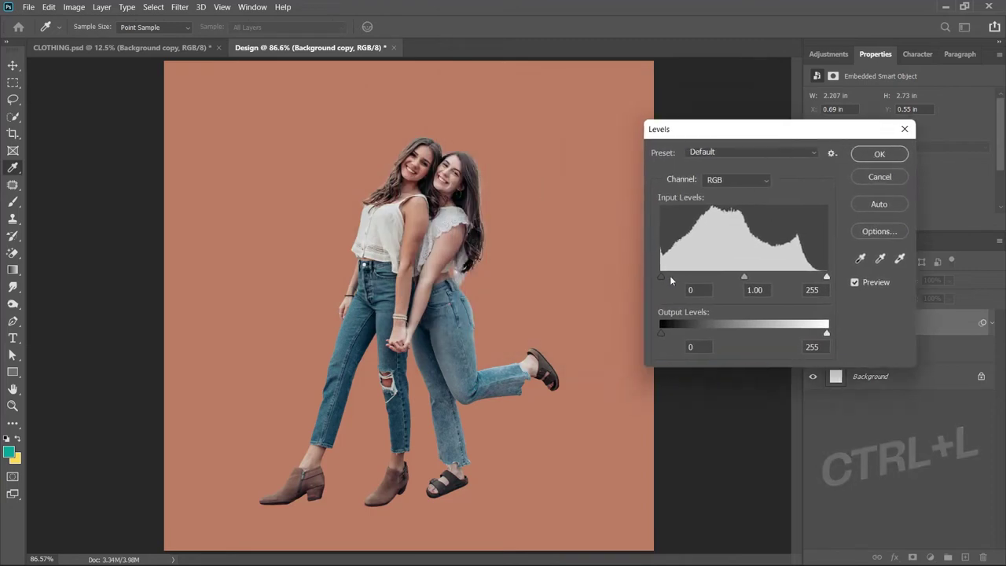
{"action": "left_click_drag", "start_coordinate": [661, 277], "coordinate": [673, 277]}
{"action": "left_click_drag", "start_coordinate": [745, 277], "coordinate": [747, 279]}
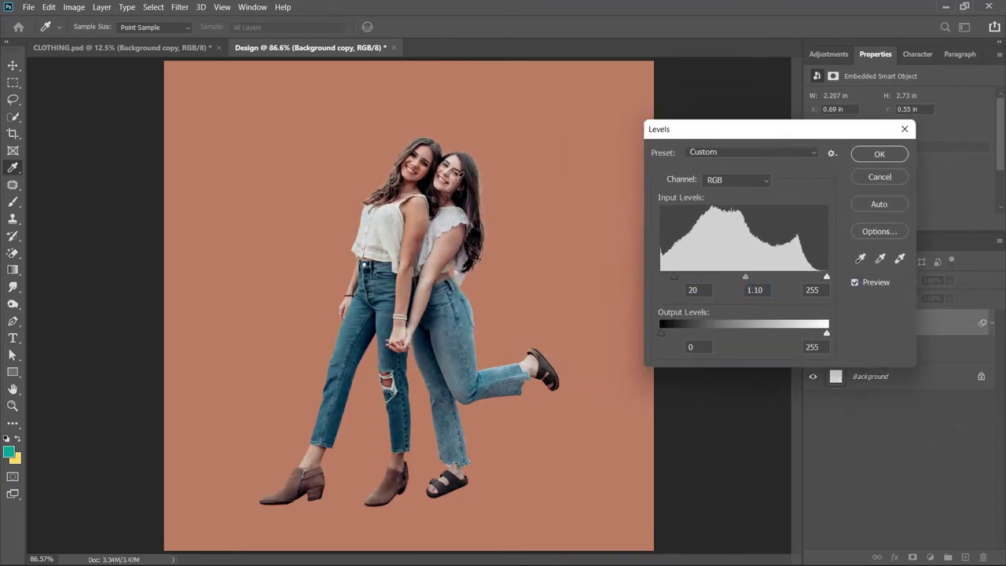
{"action": "left_click", "coordinate": [880, 154]}
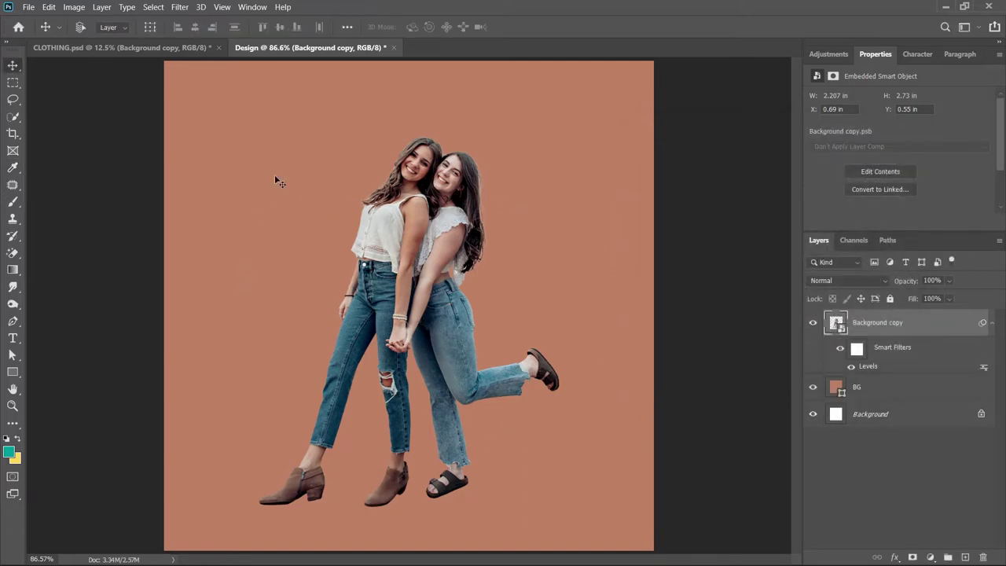
On a new layer, select a frame shape: outer rectangle minus an inner photo window.
{"action": "left_click", "coordinate": [965, 557]}
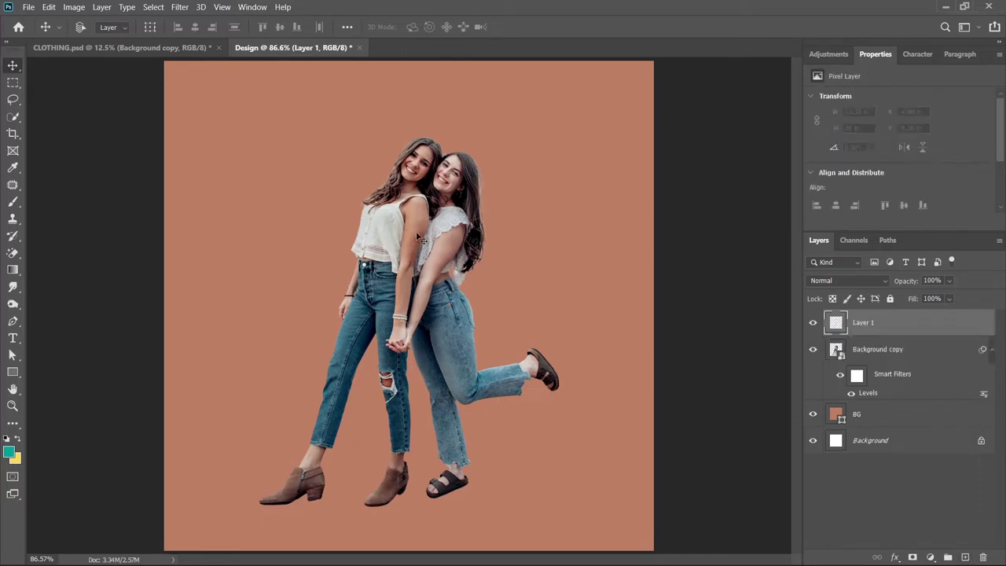
{"action": "left_click", "coordinate": [13, 85]}
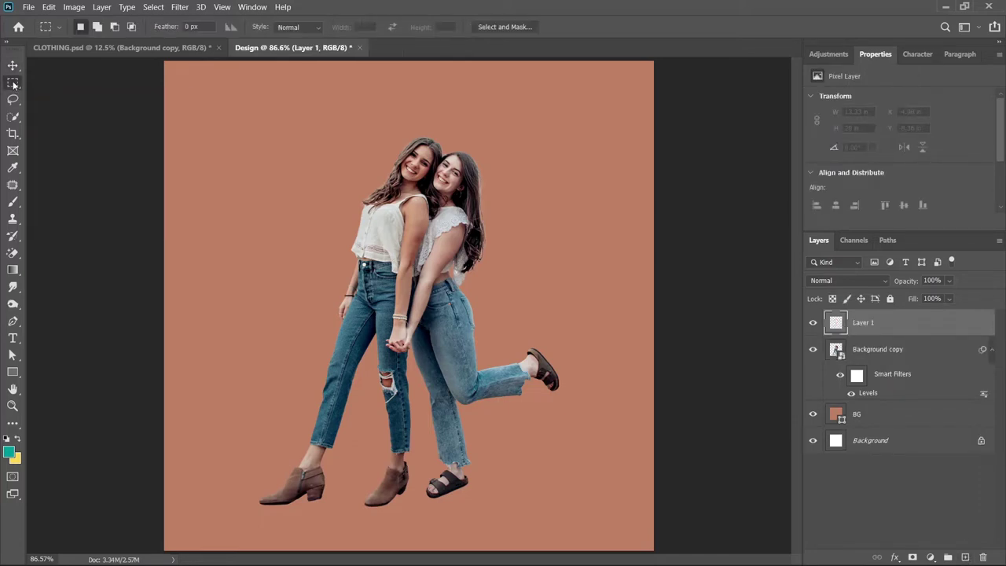
{"action": "mouse_move", "coordinate": [251, 167]}
{"action": "left_mouse_down"}
{"action": "mouse_move", "coordinate": [499, 421]}
{"action": "mouse_move", "coordinate": [482, 403]}
{"action": "left_mouse_up"}
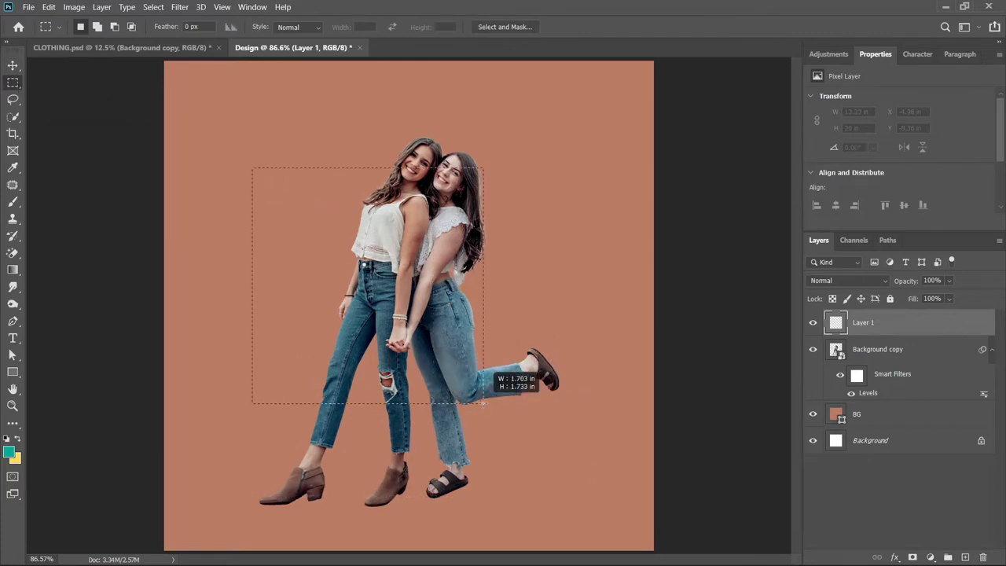
{"action": "left_click_drag", "start_coordinate": [483, 403], "coordinate": [521, 368]}
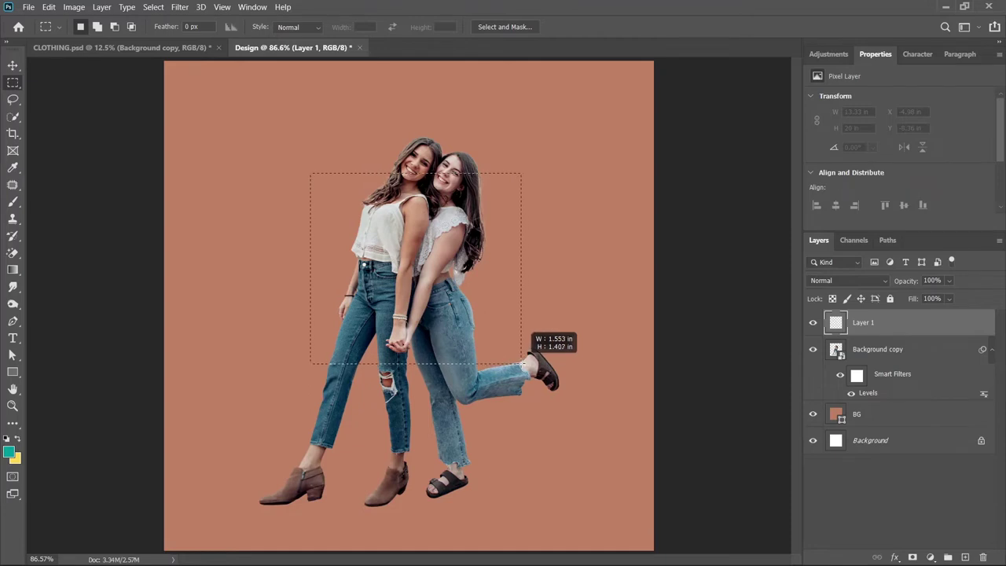
{"action": "left_click_drag", "start_coordinate": [521, 368], "coordinate": [521, 409]}
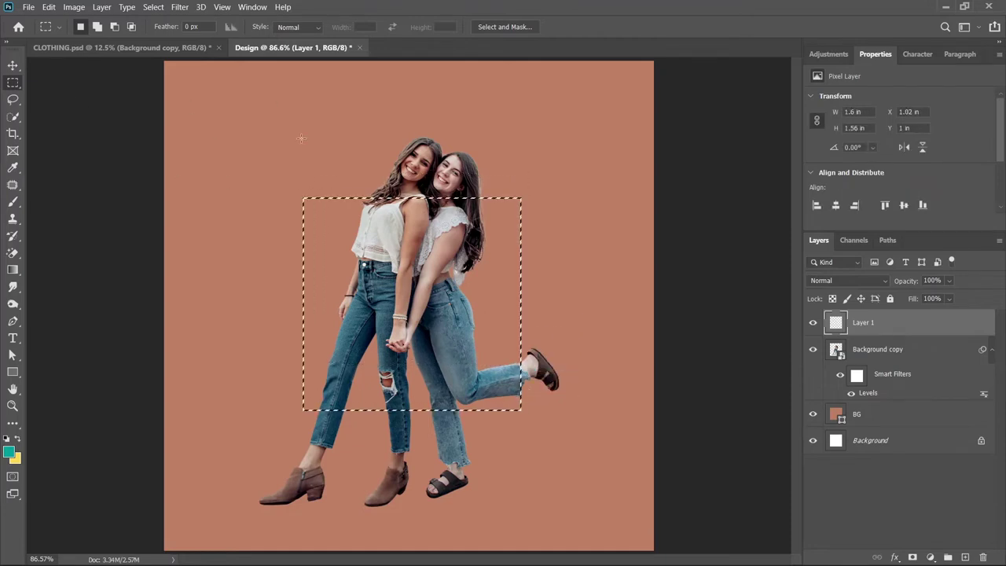
{"action": "left_click", "coordinate": [114, 27]}
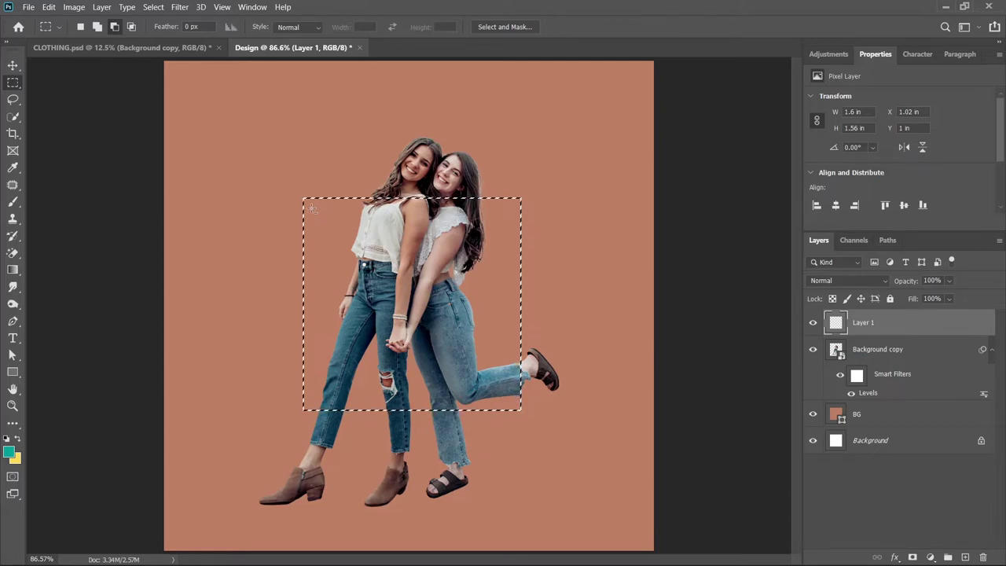
{"action": "left_click_drag", "start_coordinate": [312, 207], "coordinate": [515, 374]}
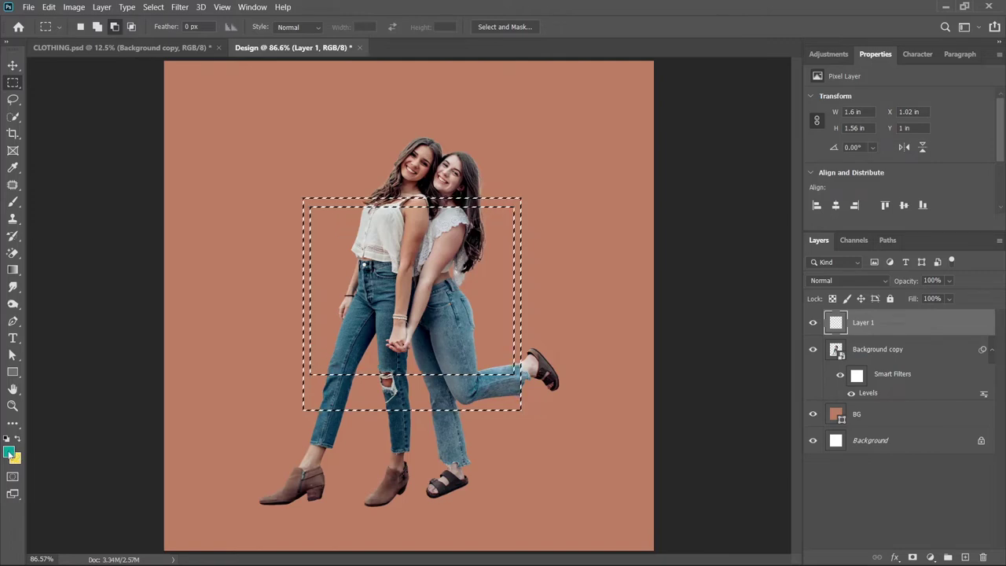
Fill the frame selection with white #ffffff and deselect.
{"action": "left_click", "coordinate": [9, 453]}
{"action": "type", "text": "ffffff"}
{"action": "key", "text": "Return"}
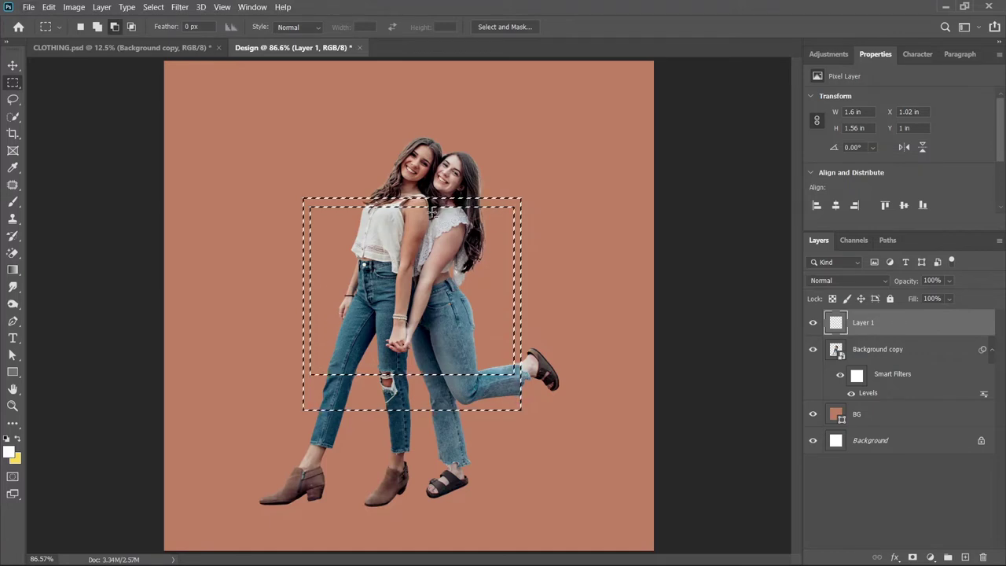
{"action": "key", "text": "alt+BackSpace"}
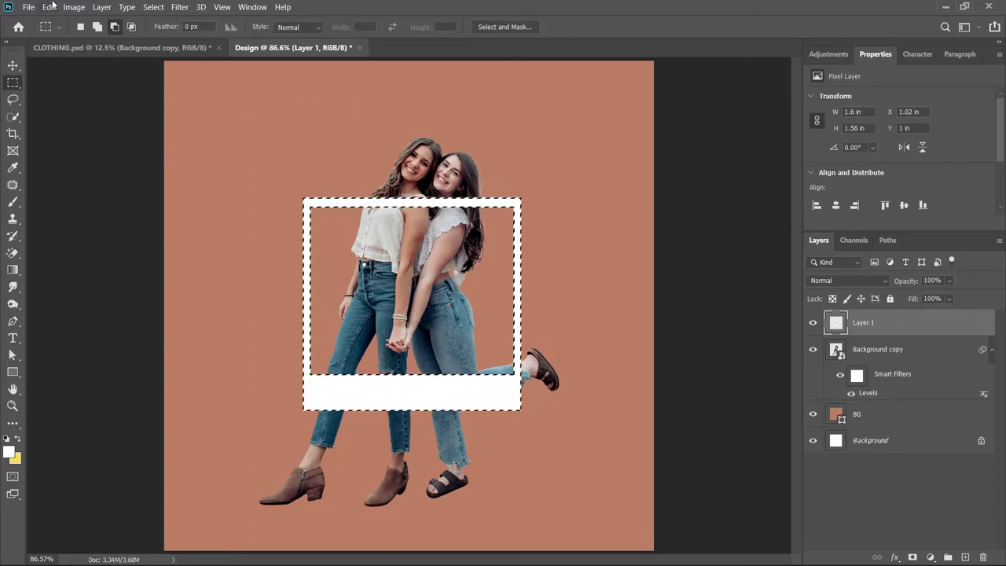
{"action": "left_click", "coordinate": [153, 7]}
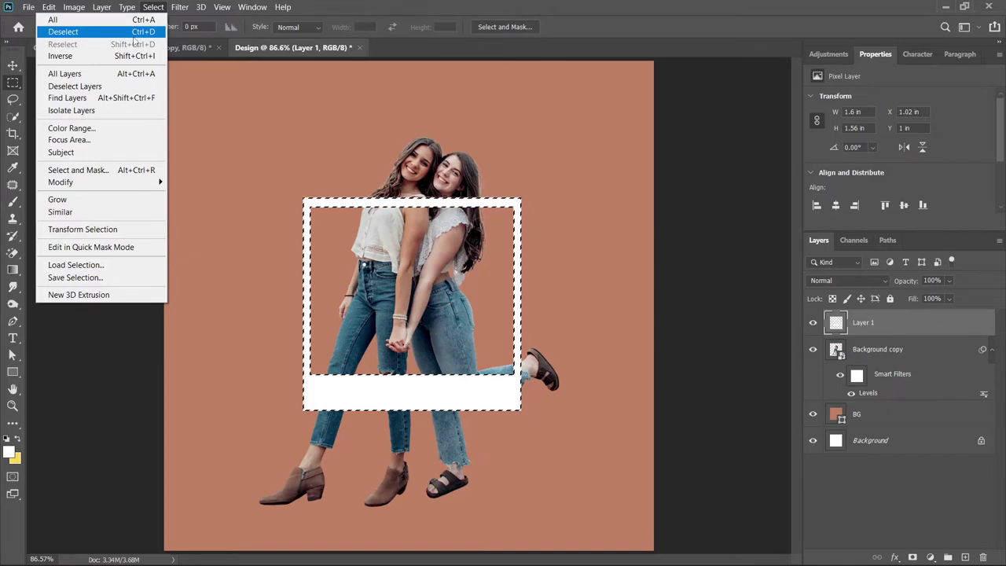
{"action": "left_click", "coordinate": [132, 35]}
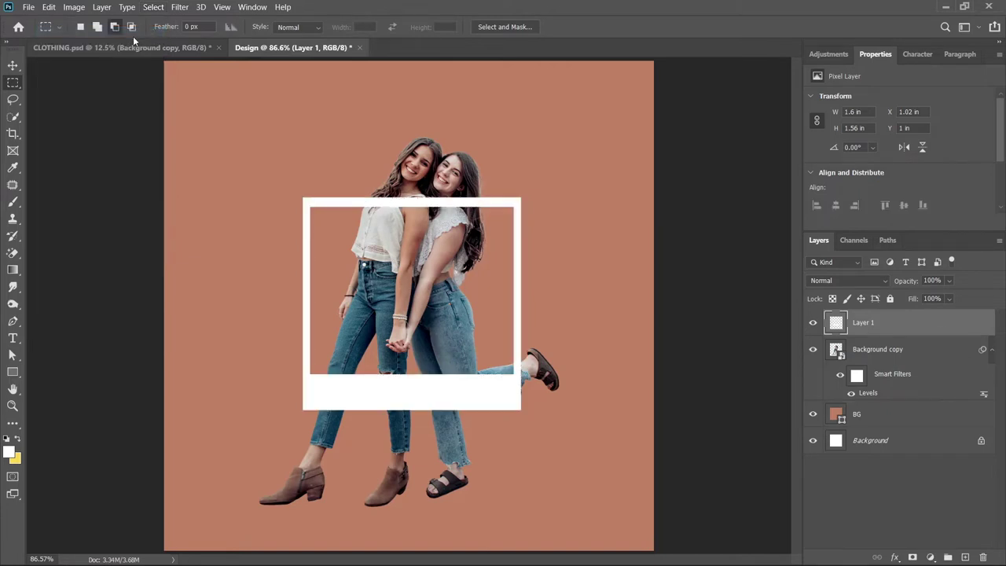
Add a mask to the frame layer and paint out the frame over the women's hair.
{"action": "left_click", "coordinate": [912, 557]}
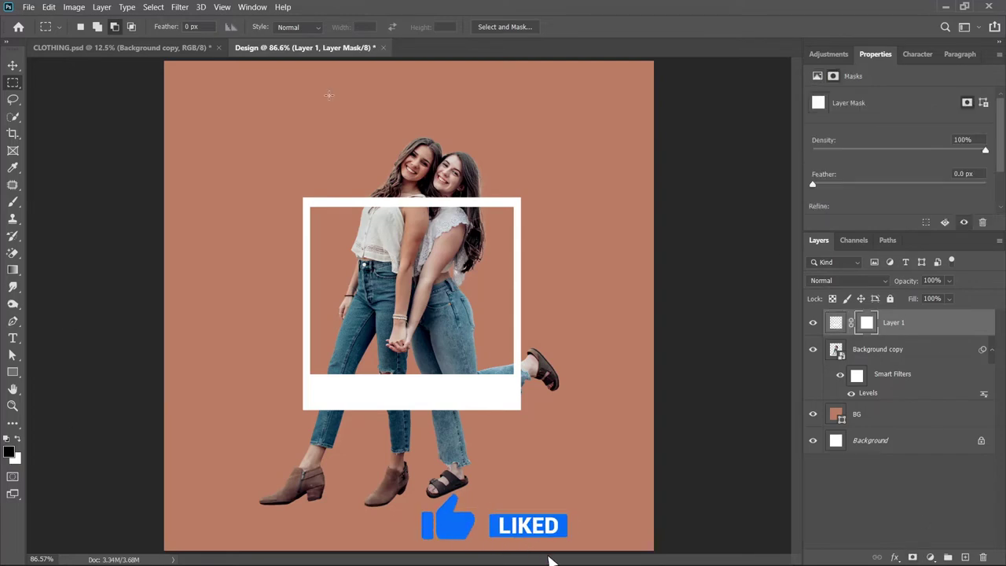
{"action": "key", "text": "b"}
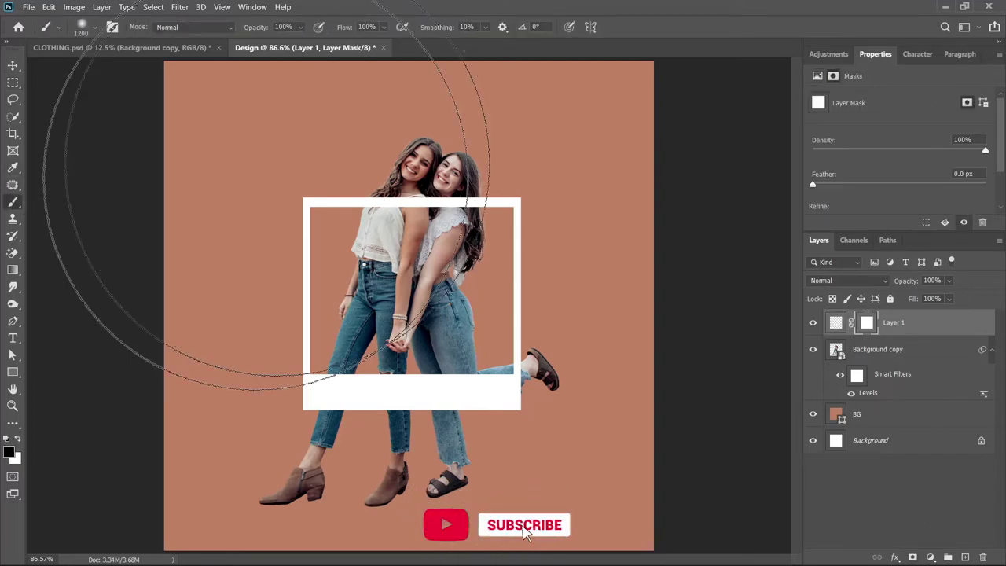
{"action": "key", "text": "bracketleft"}
{"action": "key", "text": "bracketleft"}
{"action": "key", "text": "bracketleft"}
{"action": "key", "text": "bracketleft"}
{"action": "key", "text": "bracketleft"}
{"action": "key", "text": "bracketleft"}
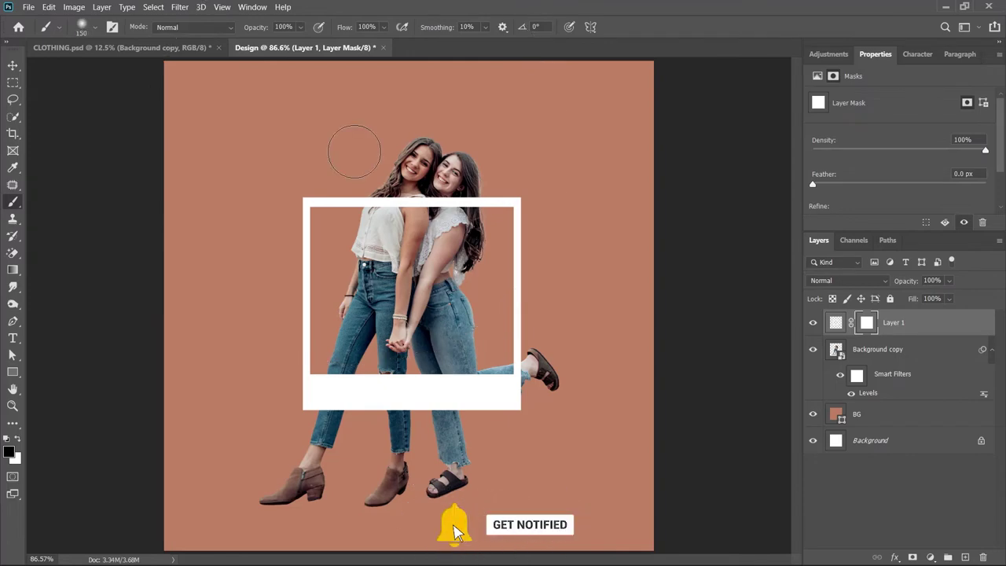
{"action": "key", "text": "ctrl+plus"}
{"action": "key", "text": "ctrl+plus"}
{"action": "key", "text": "ctrl+plus"}
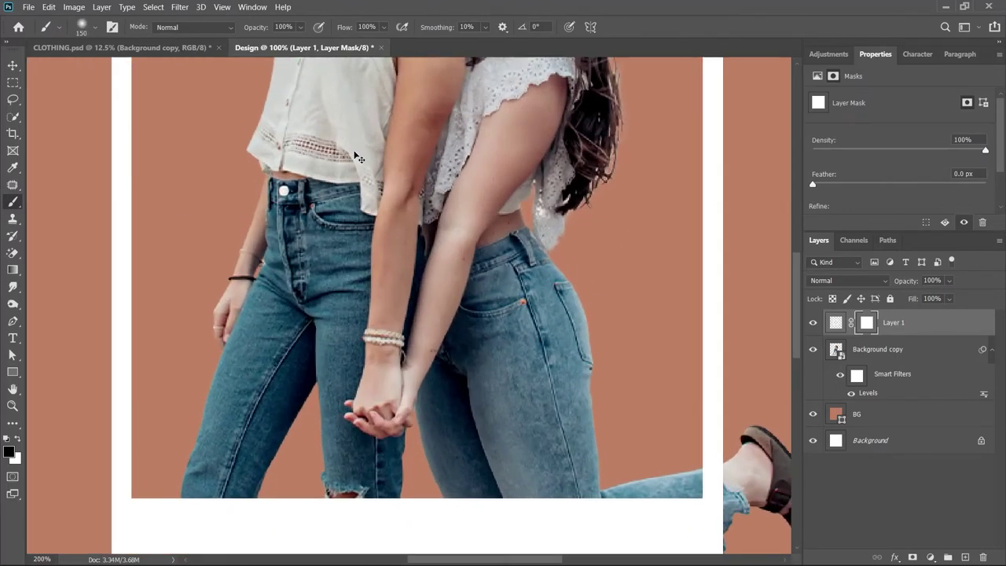
{"action": "left_click_drag", "start_coordinate": [454, 190], "coordinate": [320, 259]}
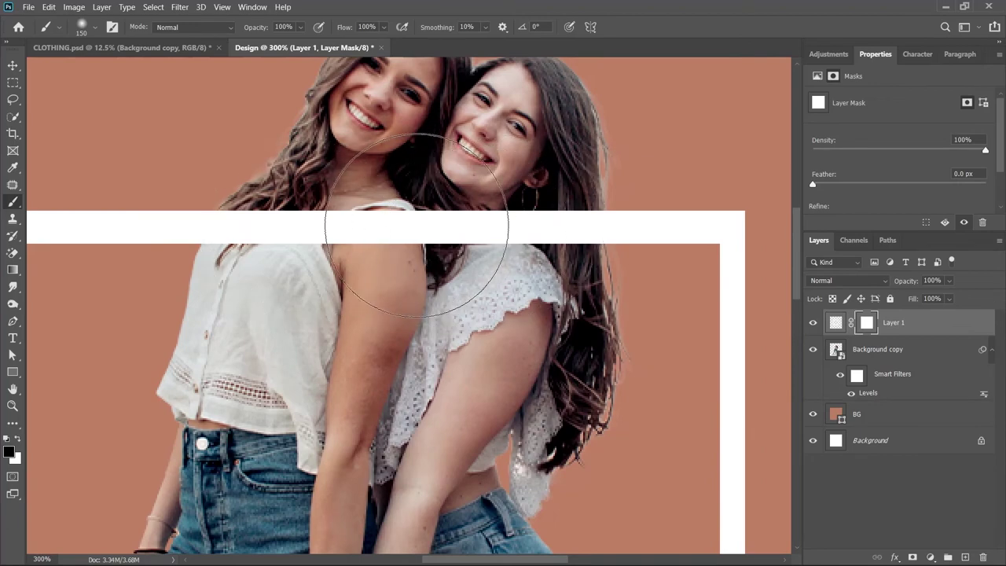
{"action": "key", "text": "bracketleft"}
{"action": "key", "text": "bracketleft"}
{"action": "key", "text": "bracketleft"}
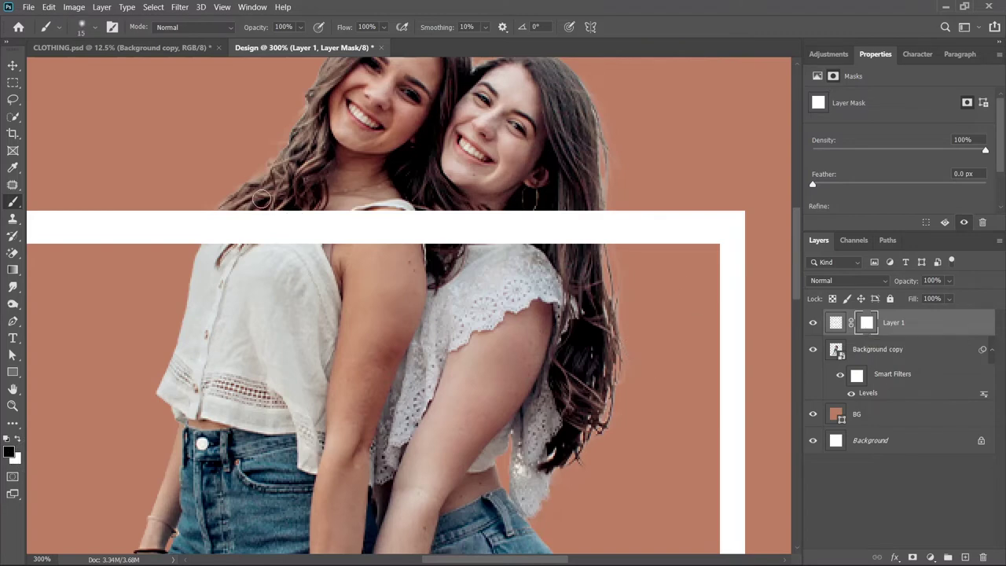
{"action": "key", "text": "bracketleft"}
{"action": "key", "text": "bracketleft"}
{"action": "key", "text": "bracketleft"}
{"action": "mouse_move", "coordinate": [244, 203]}
{"action": "left_mouse_down"}
{"action": "mouse_move", "coordinate": [225, 222]}
{"action": "mouse_move", "coordinate": [271, 198]}
{"action": "mouse_move", "coordinate": [305, 213]}
{"action": "mouse_move", "coordinate": [355, 202]}
{"action": "mouse_move", "coordinate": [592, 250]}
{"action": "left_mouse_up"}
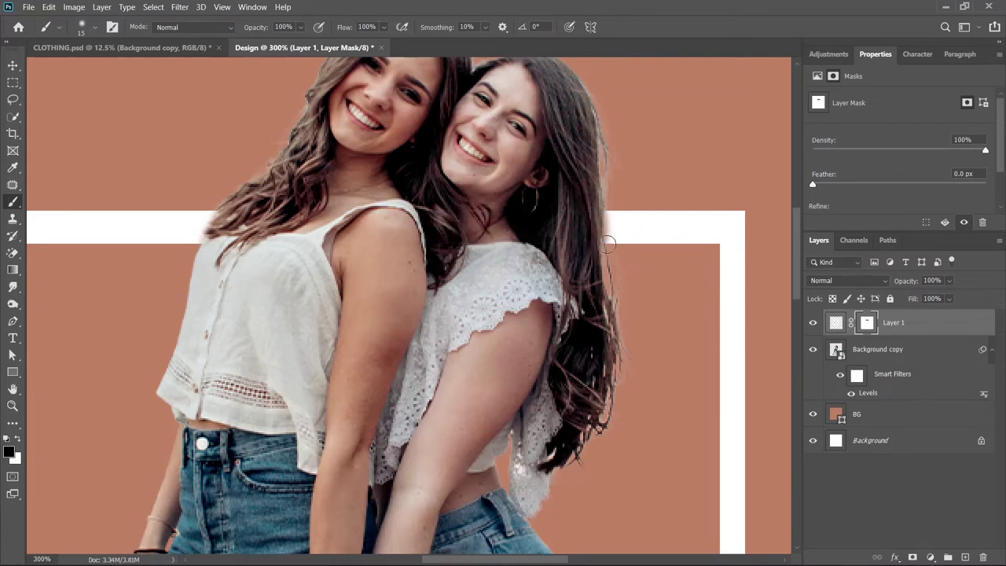
{"action": "left_click_drag", "start_coordinate": [588, 202], "coordinate": [606, 227]}
Refine the mask along the hair edge with an 8 px brush, then fit the design on screen.
{"action": "key", "text": "x"}
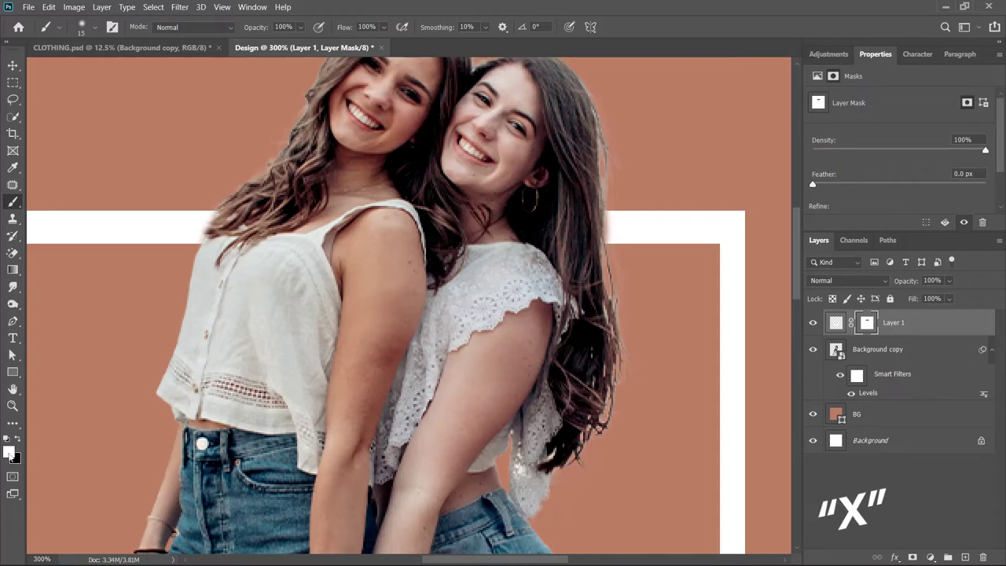
{"action": "mouse_move", "coordinate": [607, 248]}
{"action": "left_mouse_down"}
{"action": "mouse_move", "coordinate": [612, 224]}
{"action": "mouse_move", "coordinate": [587, 238]}
{"action": "left_mouse_up"}
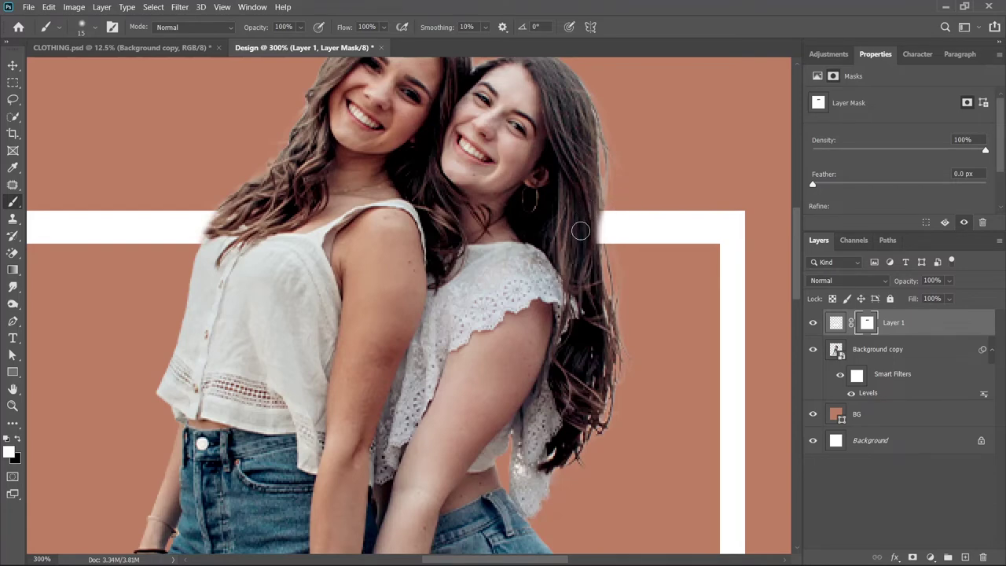
{"action": "key", "text": "x"}
{"action": "scroll", "coordinate": [589, 208], "scroll_direction": "up", "scroll_amount": 3, "text": "alt"}
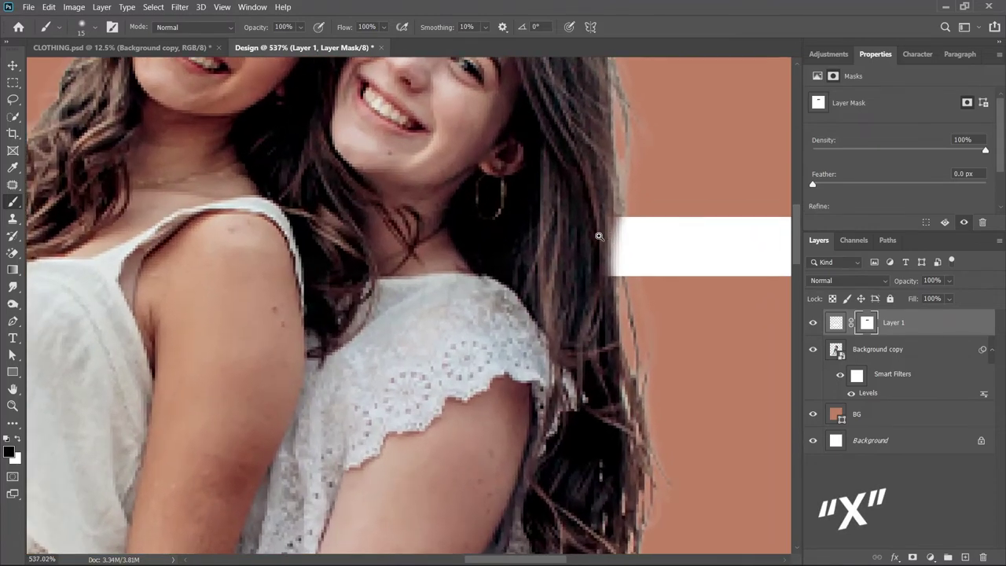
{"action": "key", "text": "bracketleft"}
{"action": "key", "text": "bracketleft"}
{"action": "key", "text": "bracketleft"}
{"action": "left_click_drag", "start_coordinate": [608, 257], "coordinate": [605, 285]}
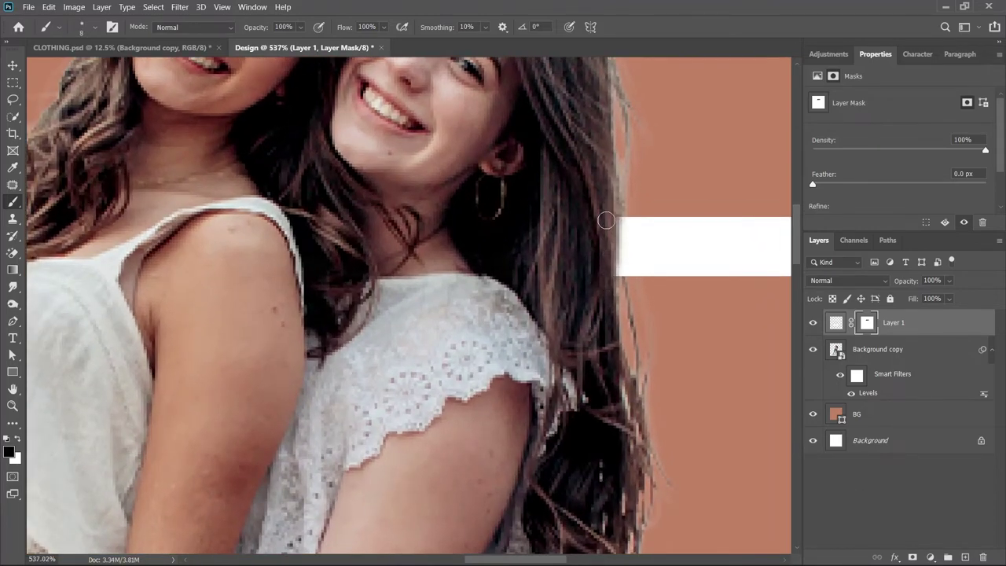
{"action": "left_click_drag", "start_coordinate": [359, 236], "coordinate": [658, 256]}
{"action": "right_click", "coordinate": [351, 223]}
{"action": "left_click", "coordinate": [321, 225]}
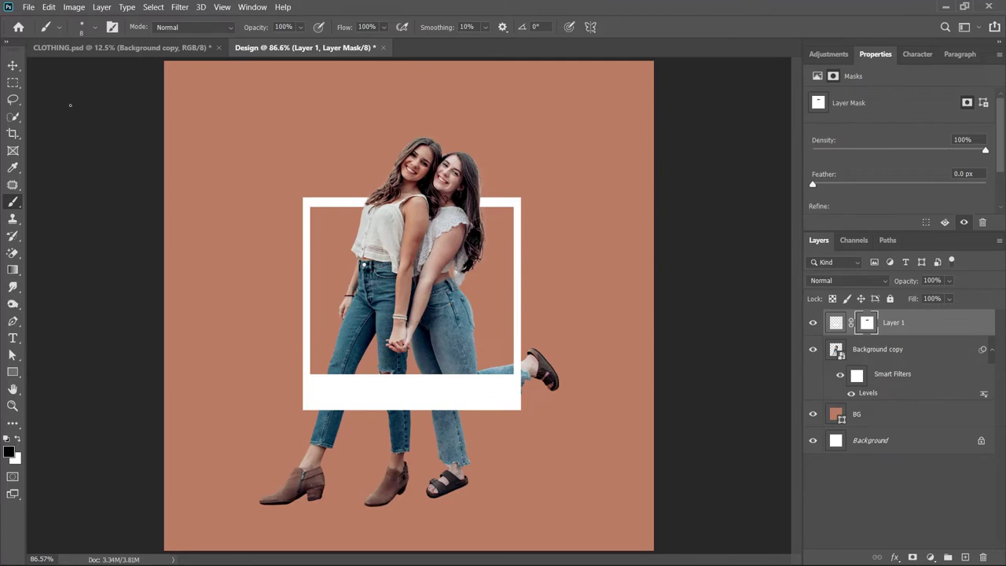
Add NEW in deep brown #94614b on the frame's bottom strip and scale it up.
{"action": "key", "text": "t"}
{"action": "left_click", "coordinate": [330, 387]}
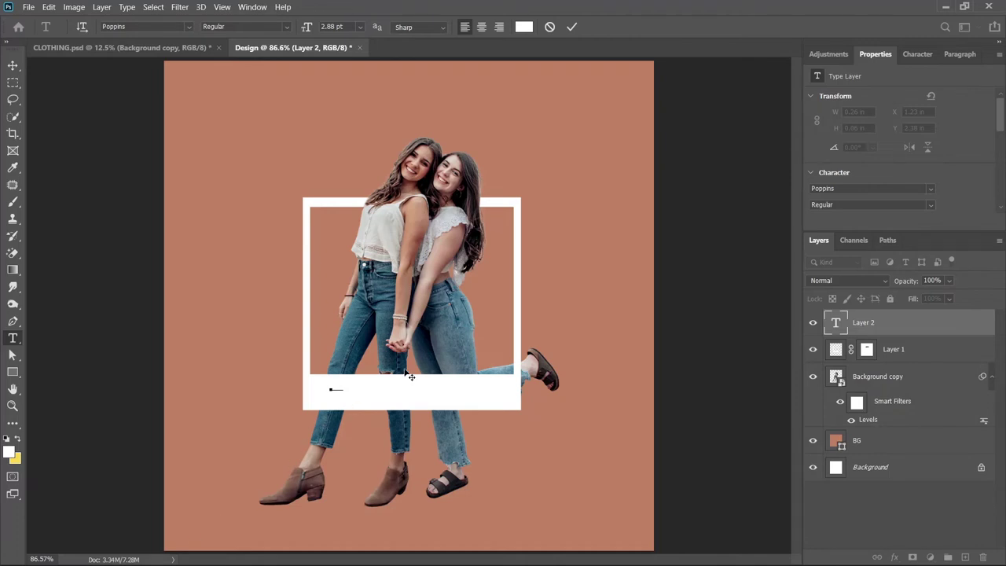
{"action": "key", "text": "ctrl+a"}
{"action": "left_click", "coordinate": [525, 27]}
{"action": "left_click", "coordinate": [447, 302]}
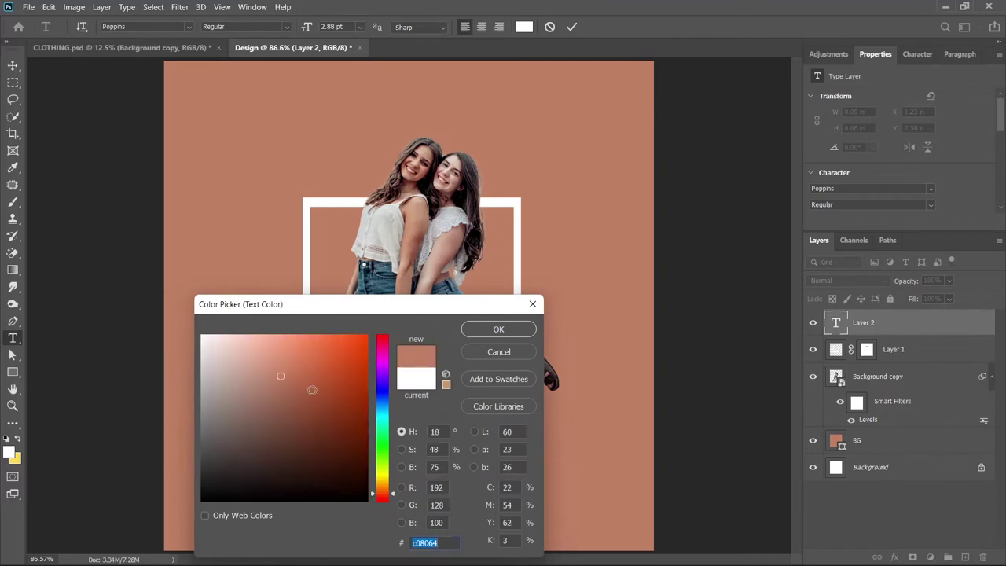
{"action": "left_click_drag", "start_coordinate": [282, 390], "coordinate": [283, 405]}
{"action": "left_click", "coordinate": [498, 329]}
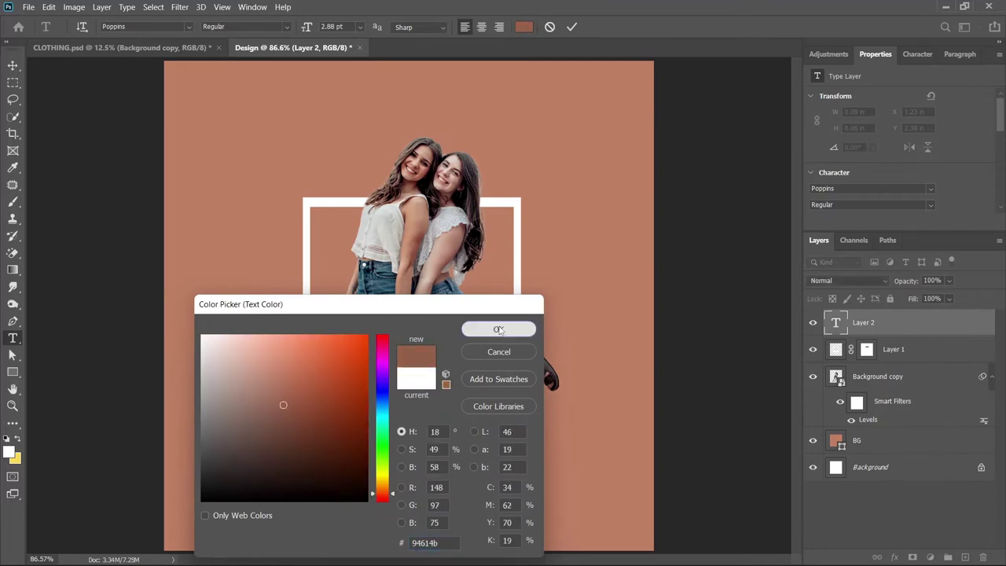
{"action": "key", "text": "ctrl+Return"}
{"action": "key", "text": "ctrl+t"}
{"action": "left_click_drag", "start_coordinate": [349, 381], "coordinate": [367, 375]}
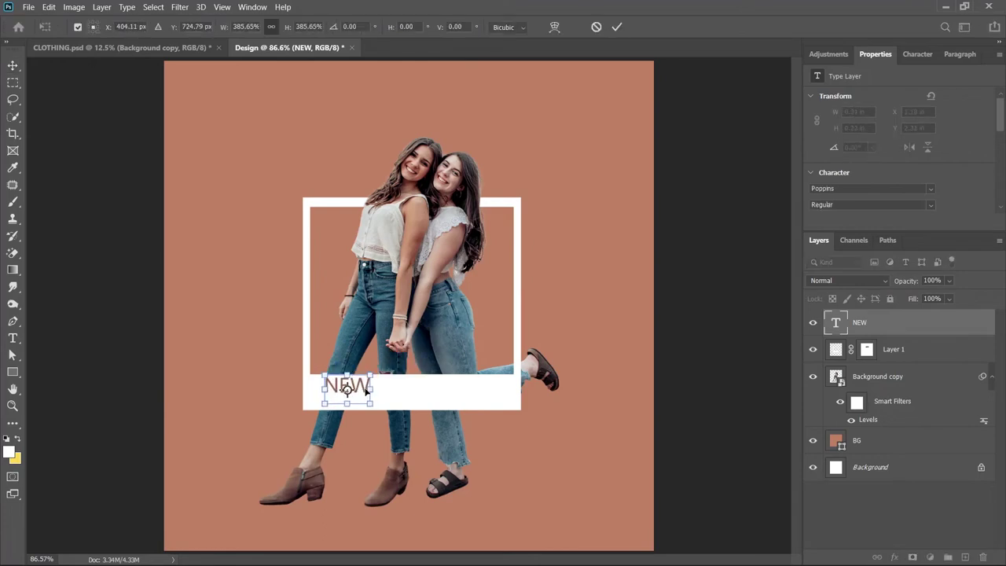
{"action": "key", "text": "Return"}
Add an enlarged ARRIVAL in Poppins Bold right beside NEW.
{"action": "left_click", "coordinate": [384, 395]}
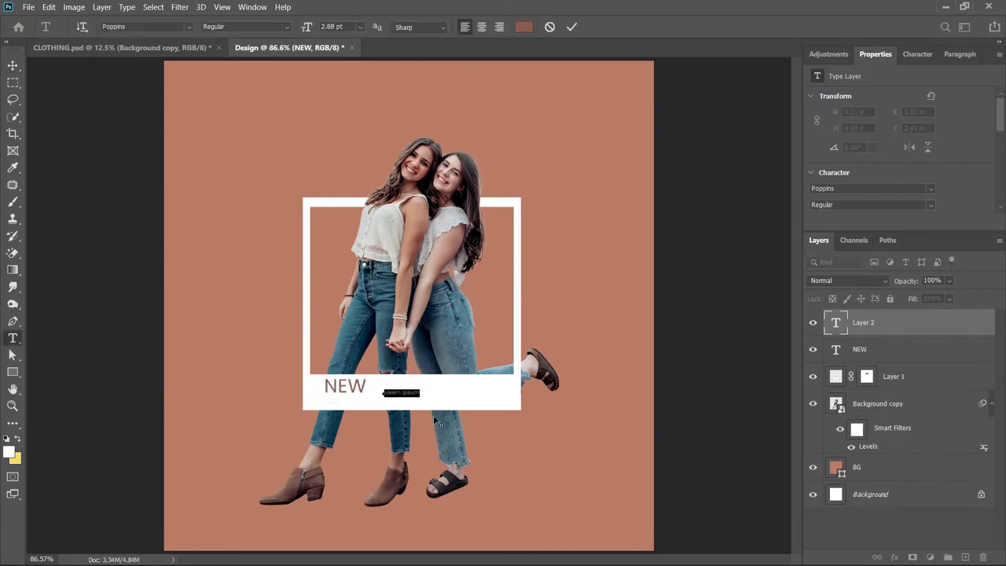
{"action": "type", "text": "ARRIVAL"}
{"action": "key", "text": "ctrl+shift+period"}
{"action": "key", "text": "ctrl+shift+period"}
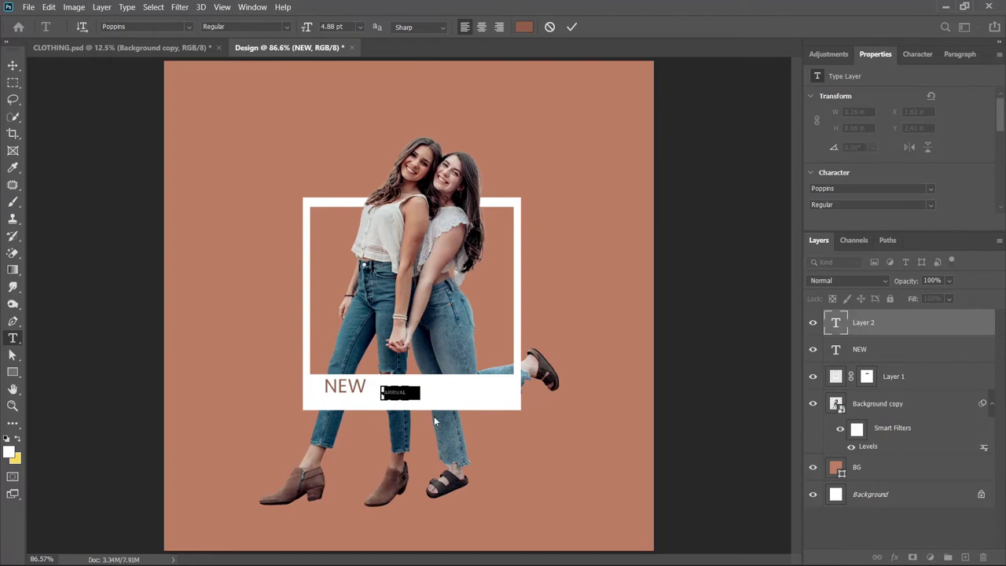
{"action": "key", "text": "ctrl+shift+period"}
{"action": "key", "text": "ctrl+shift+period"}
{"action": "key", "text": "ctrl+shift+period"}
{"action": "key", "text": "ctrl+shift+period"}
{"action": "key", "text": "ctrl+shift+period"}
{"action": "left_click", "coordinate": [13, 66]}
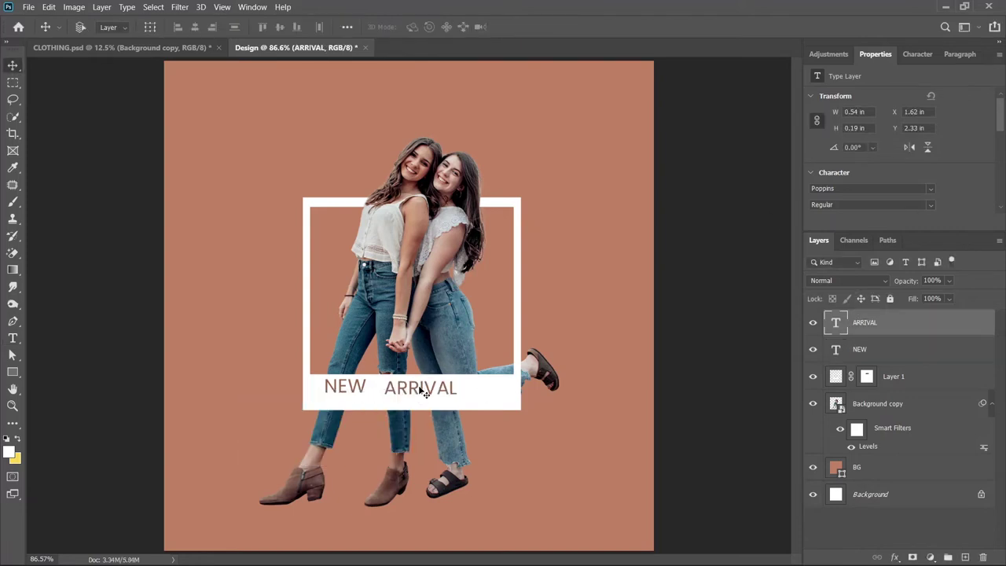
{"action": "left_click", "coordinate": [932, 205]}
{"action": "left_click", "coordinate": [730, 343]}
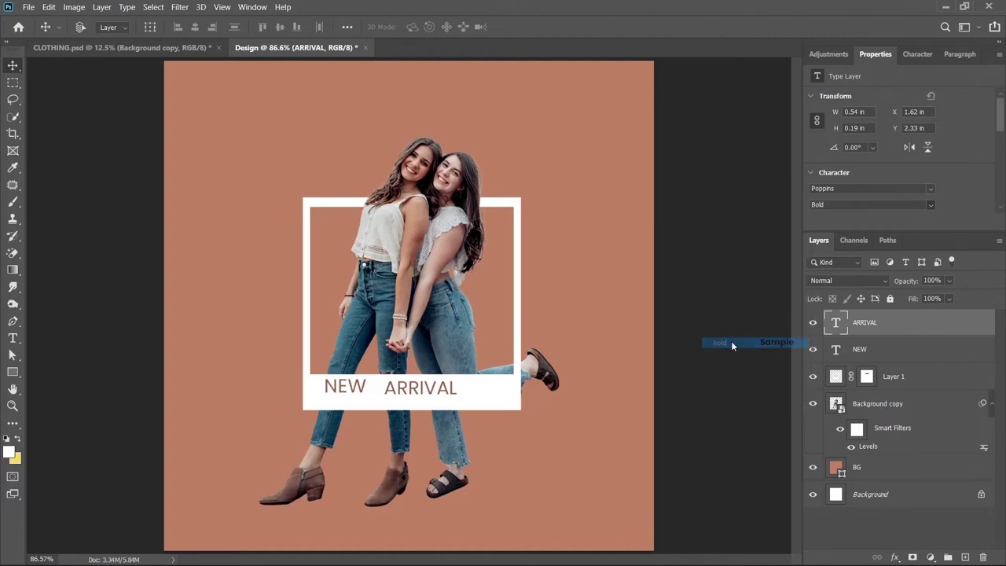
{"action": "left_click_drag", "start_coordinate": [629, 107], "coordinate": [601, 112]}
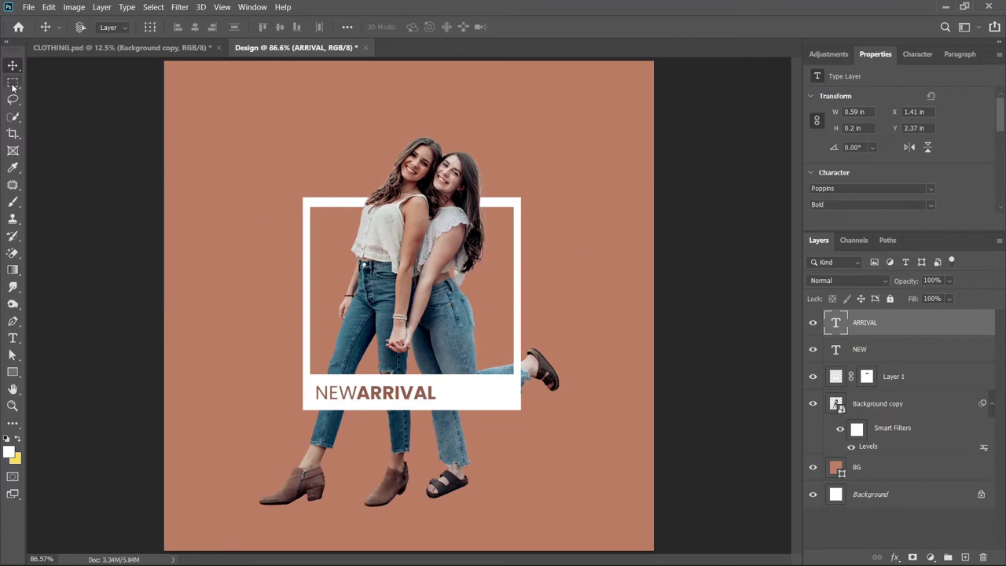
{"action": "left_click", "coordinate": [14, 372]}
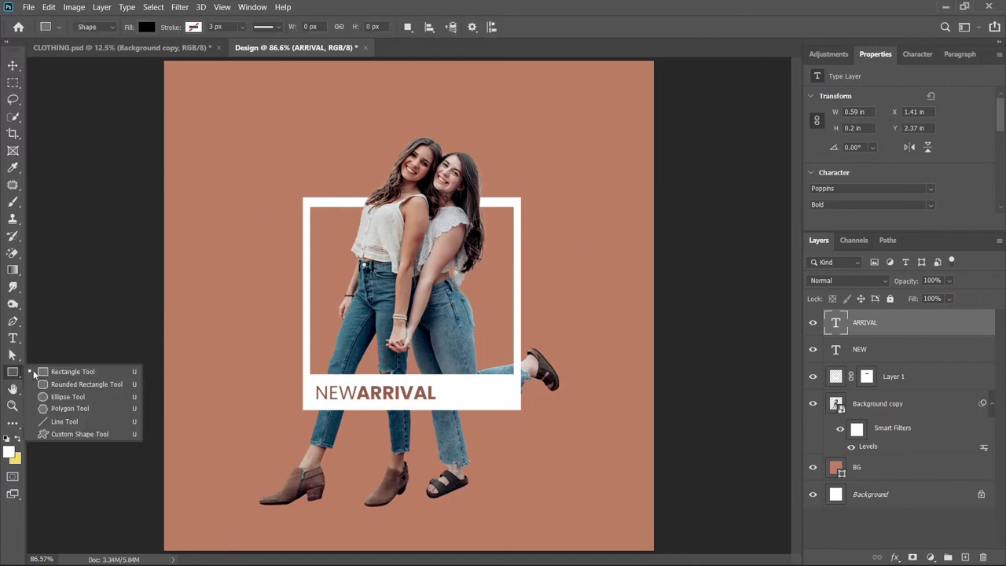
Draw a black bar at the frame's top-right edge, placed beneath the frame layer.
{"action": "left_click", "coordinate": [63, 373]}
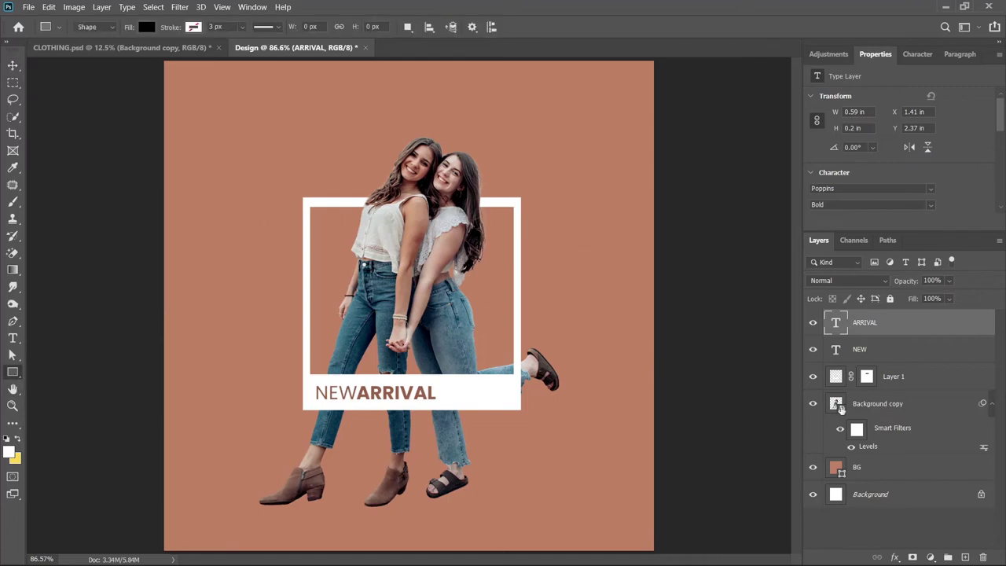
{"action": "left_click_drag", "start_coordinate": [517, 206], "coordinate": [537, 266]}
{"action": "key", "text": "v"}
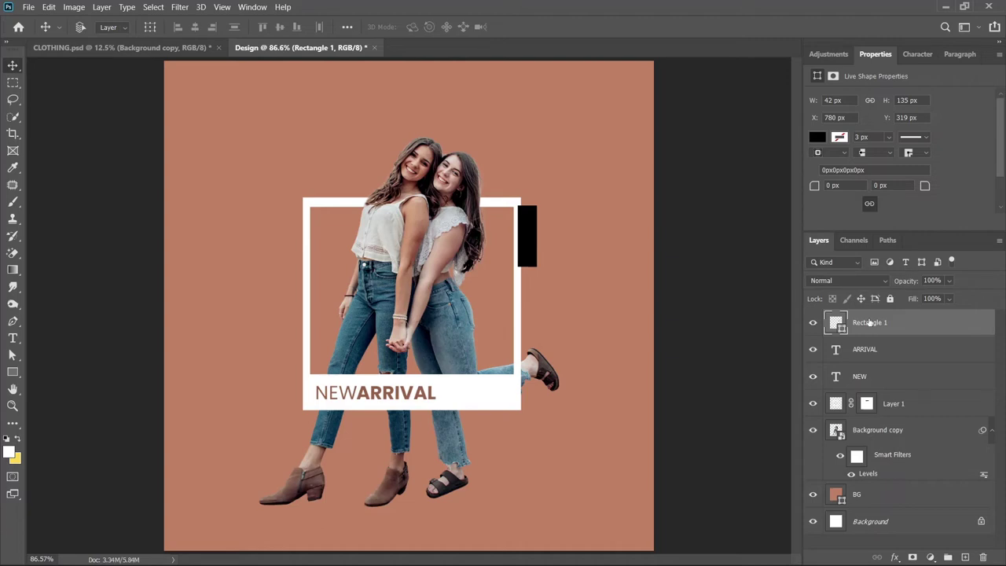
{"action": "left_click_drag", "start_coordinate": [870, 333], "coordinate": [890, 425]}
Type SHOP NOW in white text.
{"action": "left_click", "coordinate": [14, 340]}
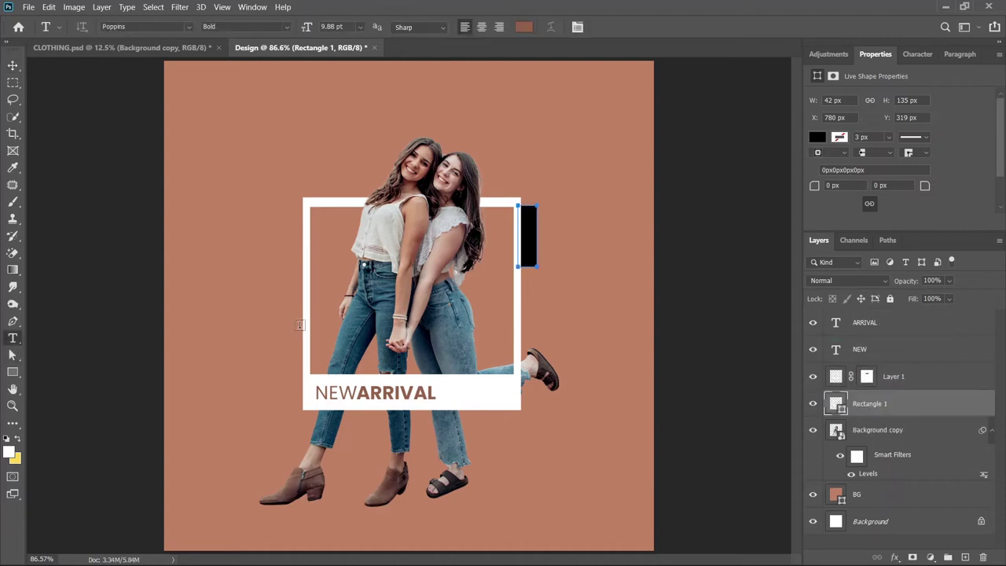
{"action": "left_click", "coordinate": [258, 297]}
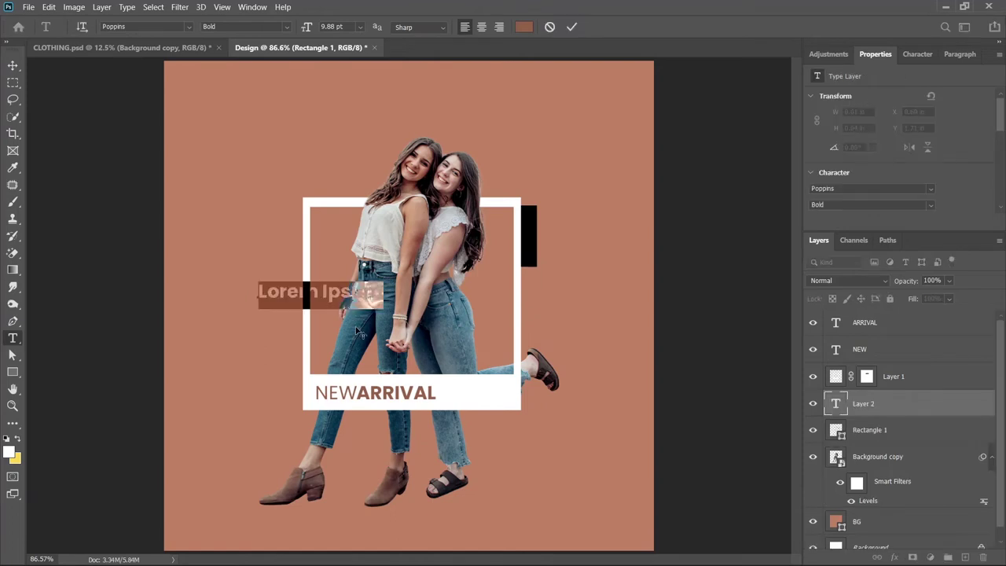
{"action": "type", "text": "SHOP NOW"}
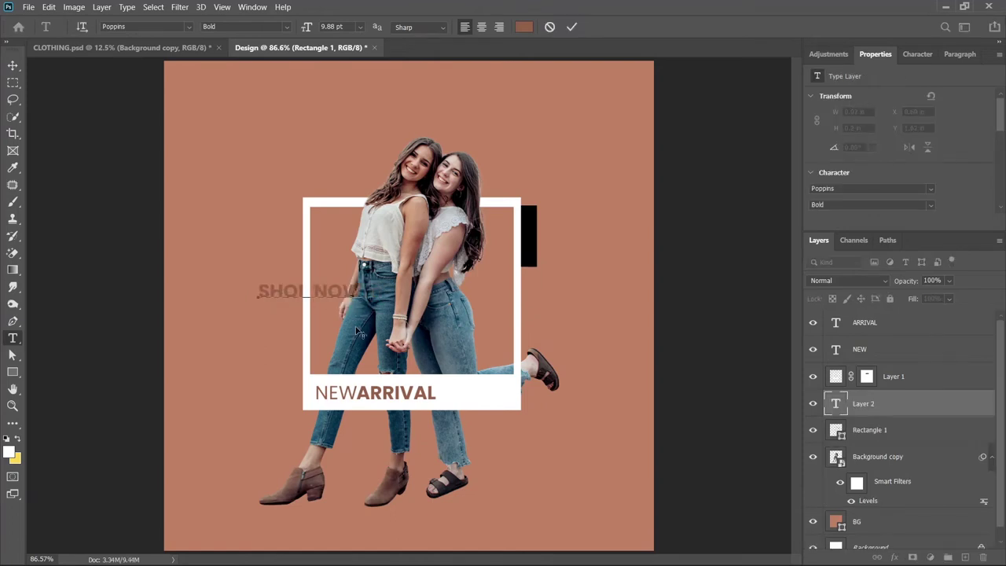
{"action": "key", "text": "ctrl+a"}
{"action": "left_click", "coordinate": [522, 28]}
{"action": "left_click_drag", "start_coordinate": [314, 303], "coordinate": [308, 347]}
{"action": "left_click", "coordinate": [196, 380]}
{"action": "left_click", "coordinate": [492, 371]}
{"action": "key", "text": "ctrl+Return"}
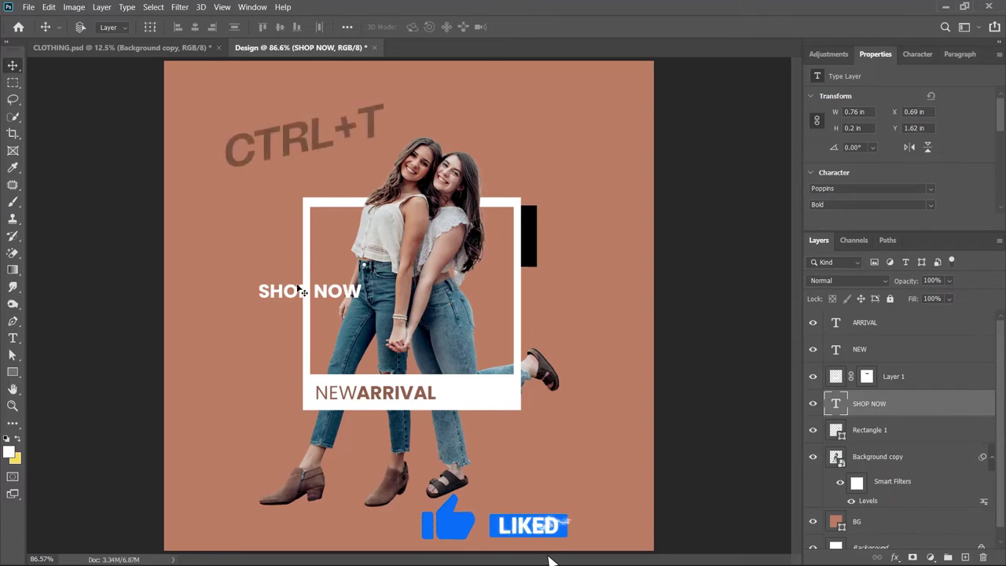
Rotate SHOP NOW 90° counter-clockwise, halve its size and centre it on the black bar.
{"action": "key", "text": "ctrl+t"}
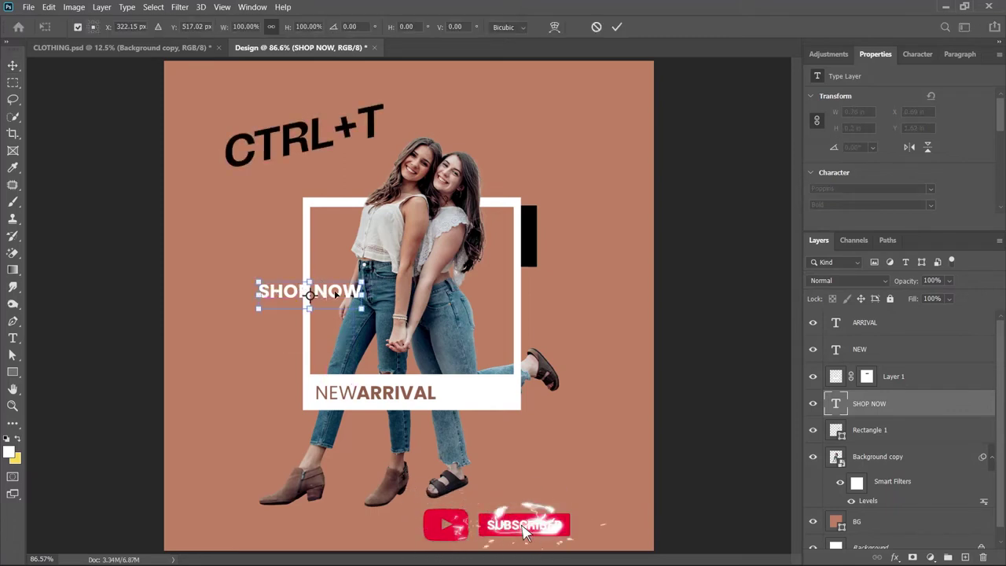
{"action": "right_click", "coordinate": [335, 292]}
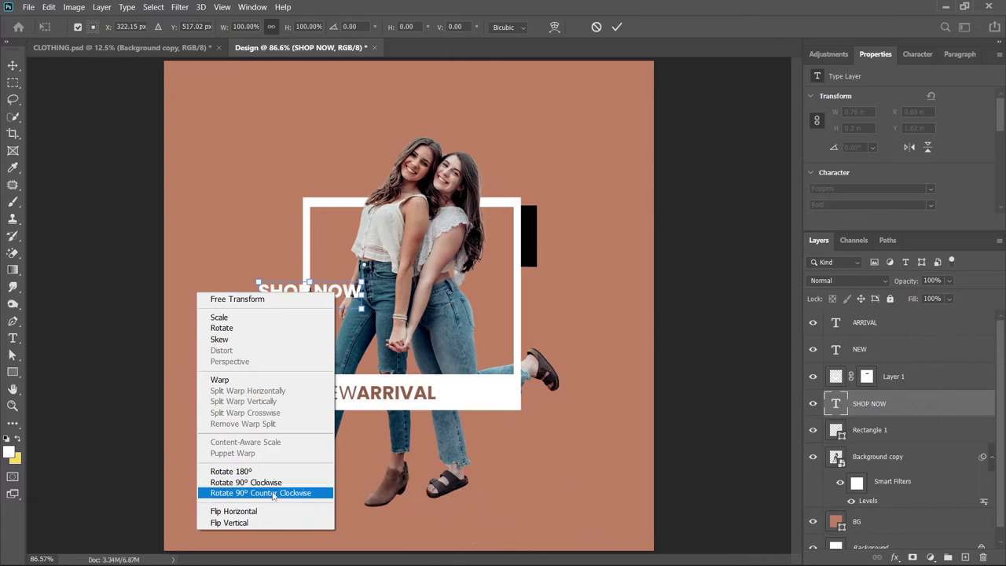
{"action": "left_click", "coordinate": [273, 492]}
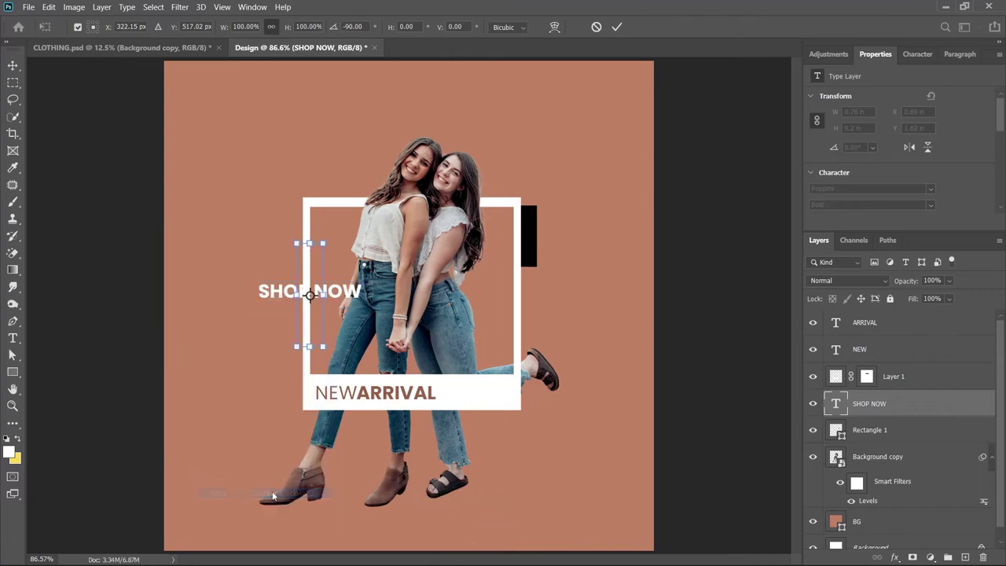
{"action": "left_click_drag", "start_coordinate": [310, 291], "coordinate": [537, 236]}
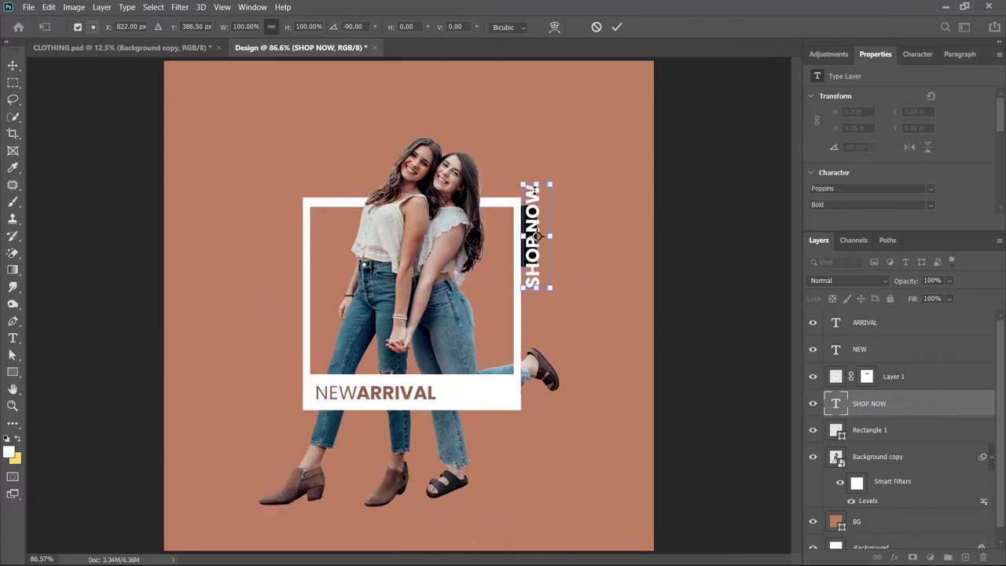
{"action": "left_click_drag", "start_coordinate": [535, 184], "coordinate": [501, 220]}
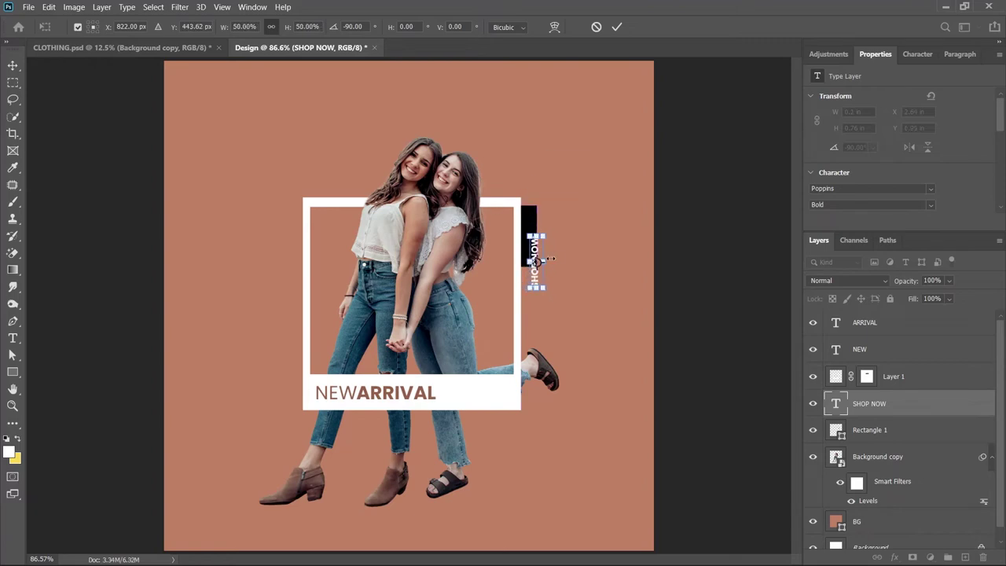
{"action": "left_click_drag", "start_coordinate": [536, 261], "coordinate": [528, 234]}
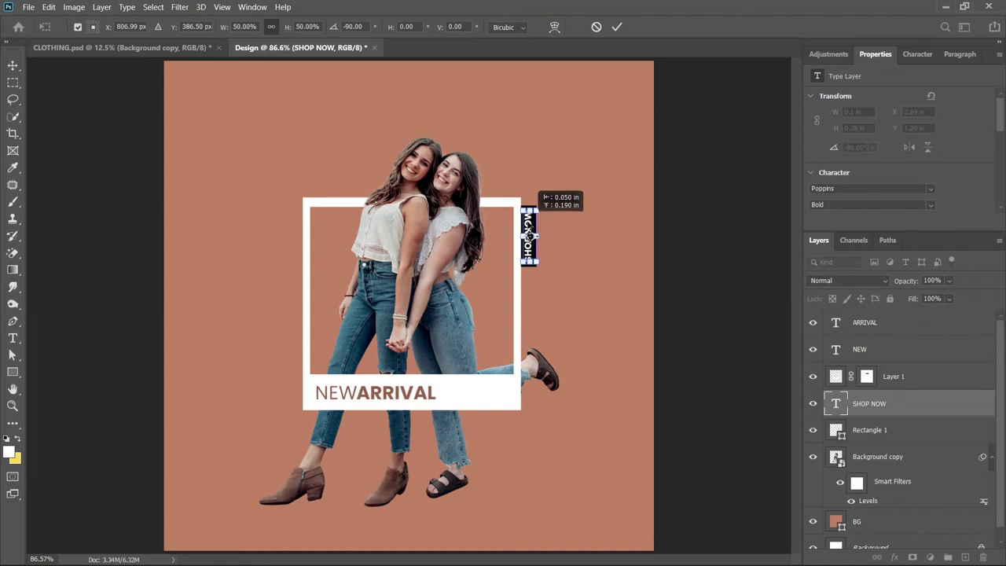
{"action": "key", "text": "Return"}
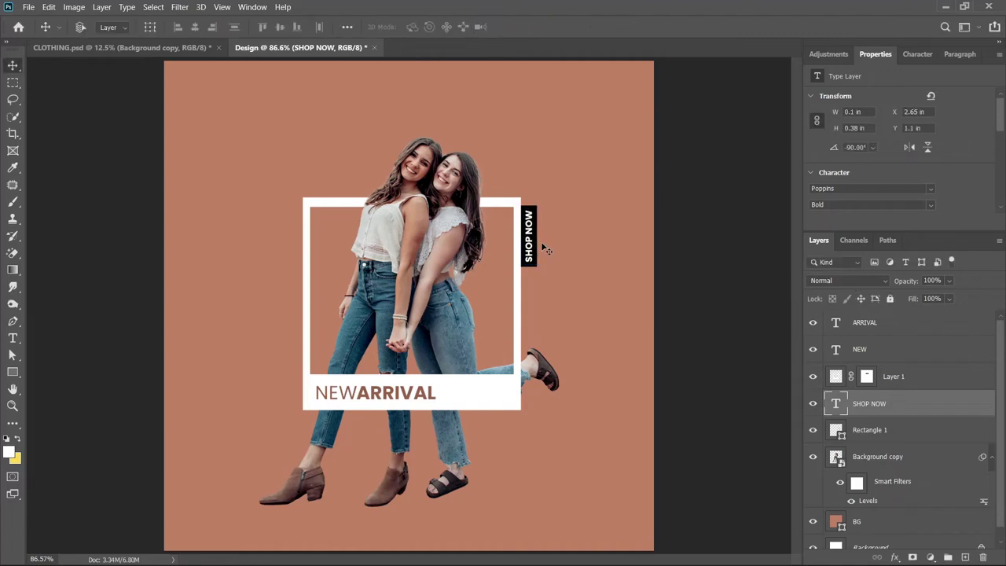
{"action": "key", "text": "u"}
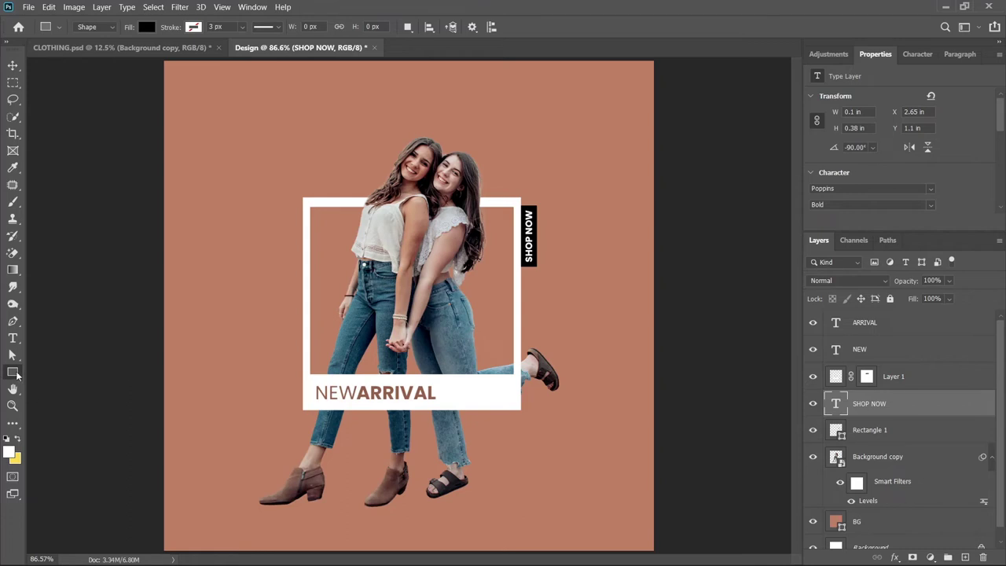
Draw Rectangle 2 over the frame's bottom-right corner and stack it above Layer 1.
{"action": "left_click_drag", "start_coordinate": [460, 384], "coordinate": [502, 453]}
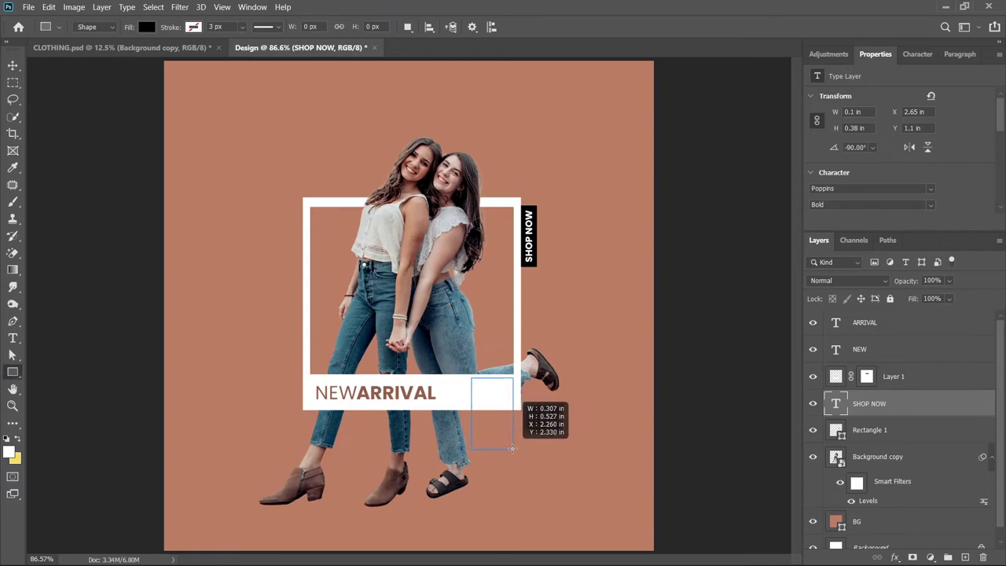
{"action": "left_click_drag", "start_coordinate": [501, 453], "coordinate": [508, 432]}
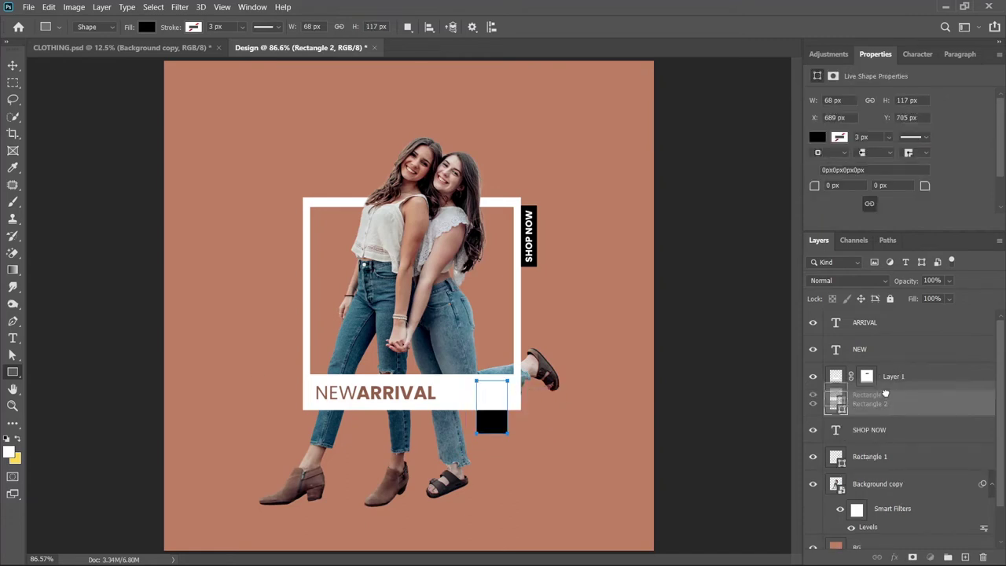
{"action": "left_click_drag", "start_coordinate": [890, 405], "coordinate": [888, 365]}
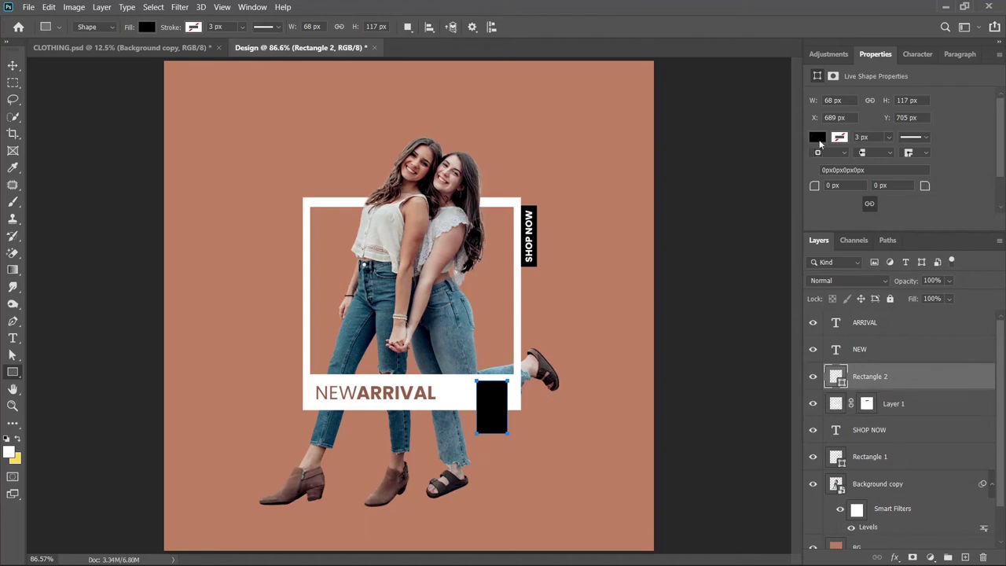
Give Rectangle 2 no fill and a brown stroke.
{"action": "left_click", "coordinate": [817, 138]}
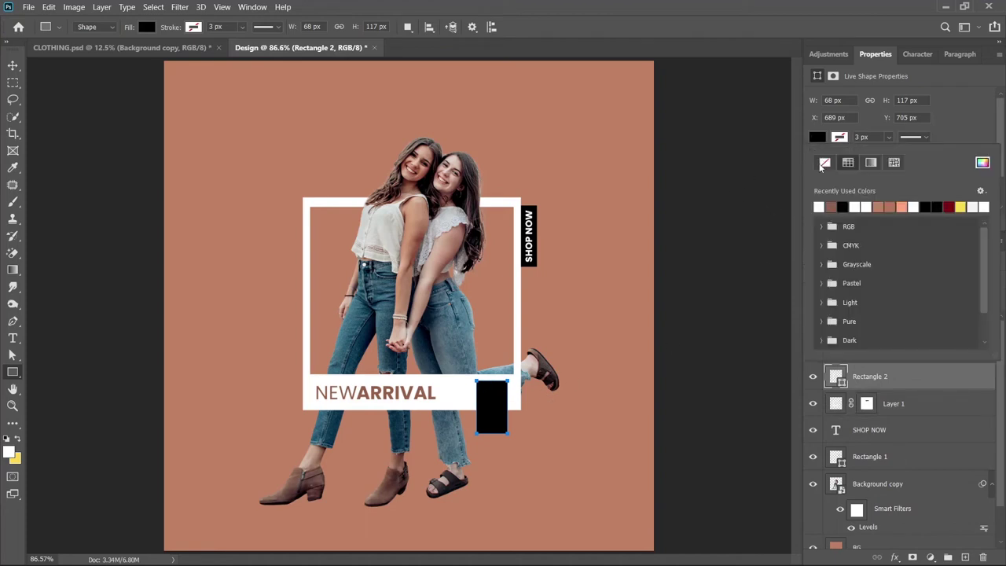
{"action": "left_click", "coordinate": [824, 163]}
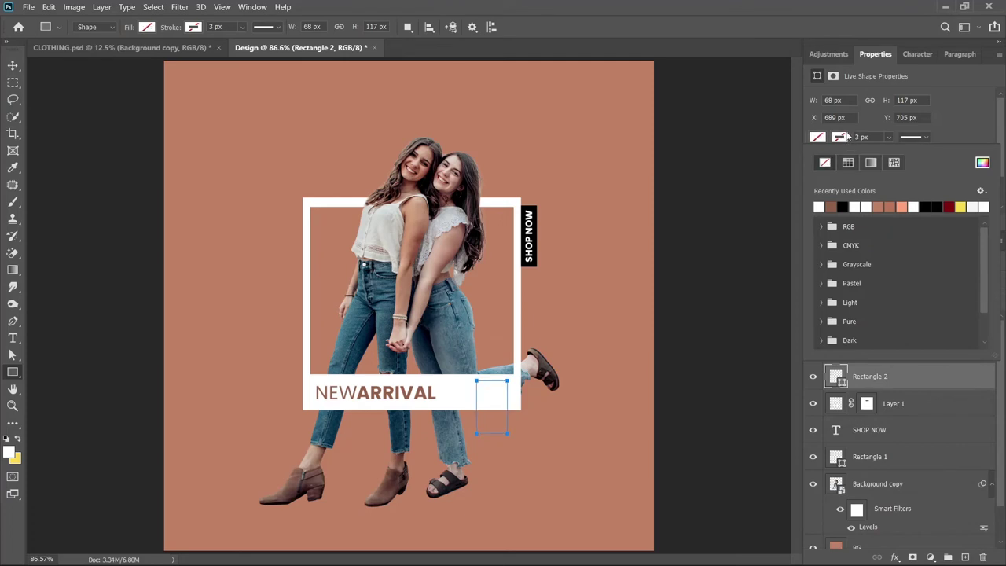
{"action": "left_click", "coordinate": [847, 137]}
{"action": "left_click", "coordinate": [844, 137]}
{"action": "left_click", "coordinate": [832, 206]}
Move the GET 50% text next to the small box and colour it with ARRIVAL's brown.
{"action": "key", "text": "v"}
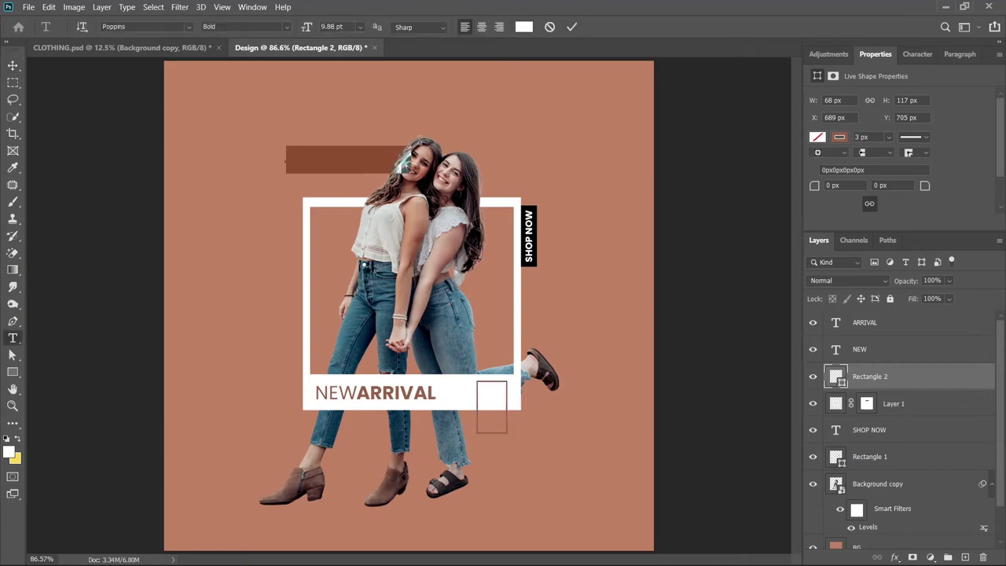
{"action": "type", "text": "GET 50%"}
{"action": "left_click_drag", "start_coordinate": [310, 167], "coordinate": [507, 407]}
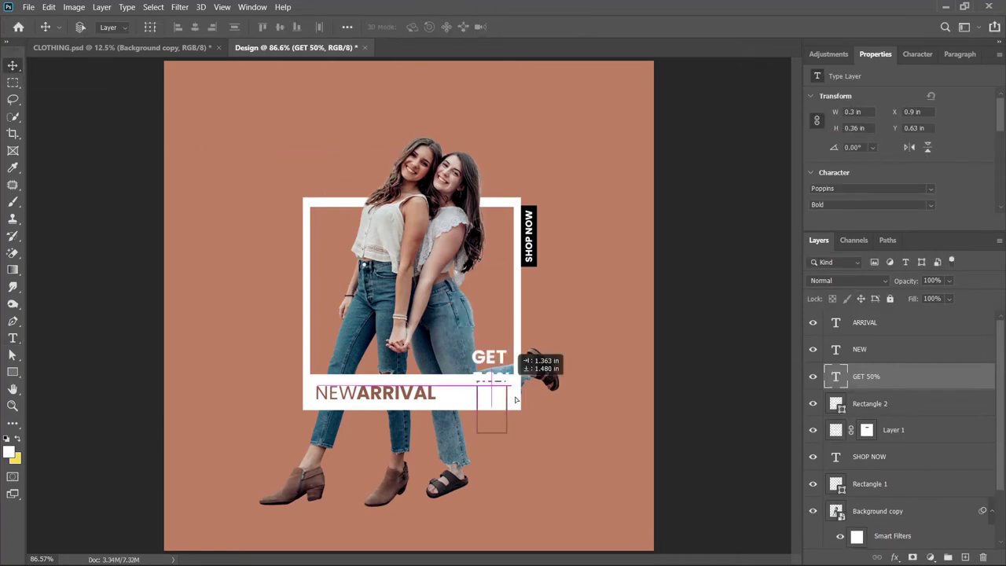
{"action": "left_click", "coordinate": [858, 349]}
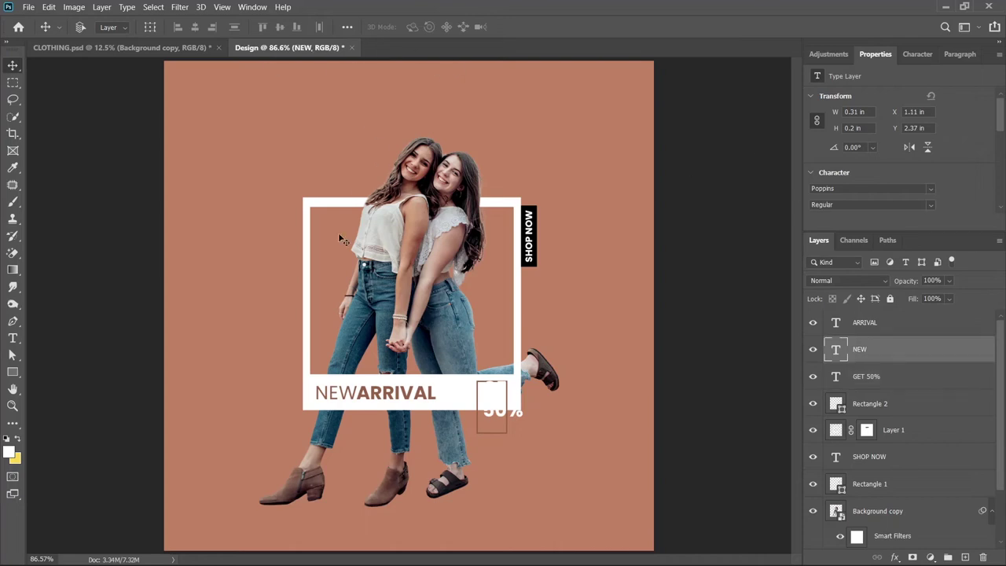
{"action": "key", "text": "t"}
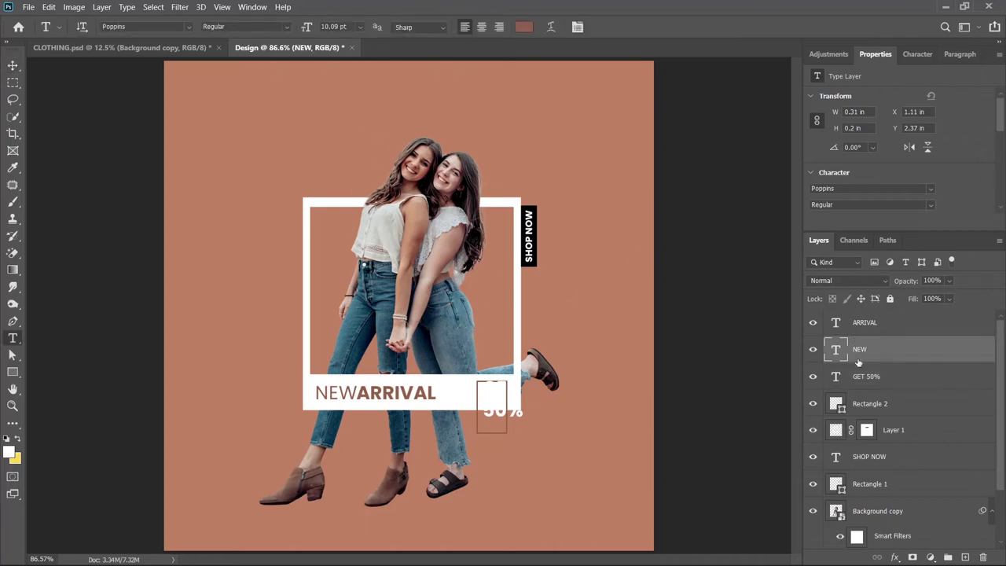
{"action": "left_click", "coordinate": [865, 378]}
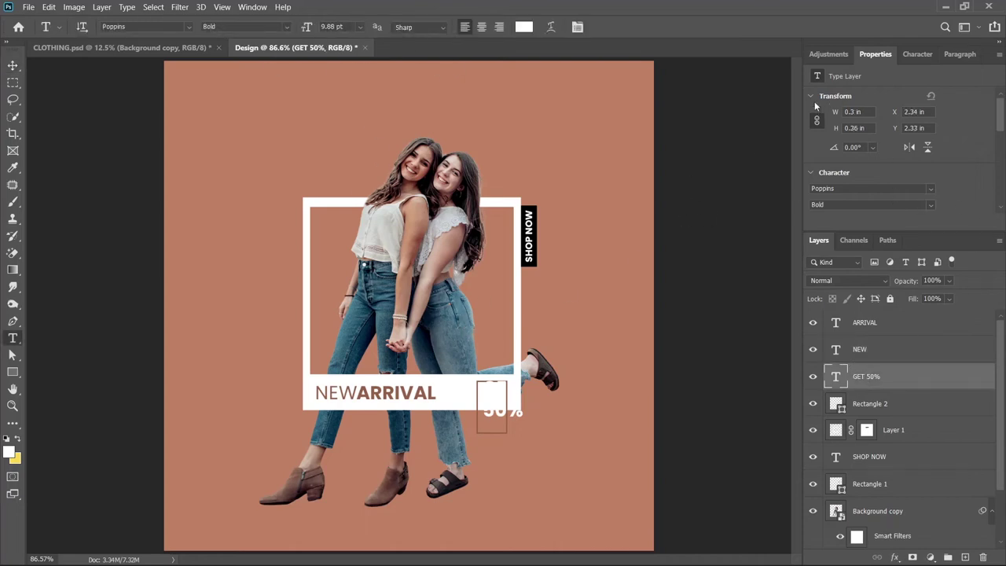
{"action": "left_click", "coordinate": [523, 27]}
{"action": "left_click_drag", "start_coordinate": [251, 305], "coordinate": [575, 257]}
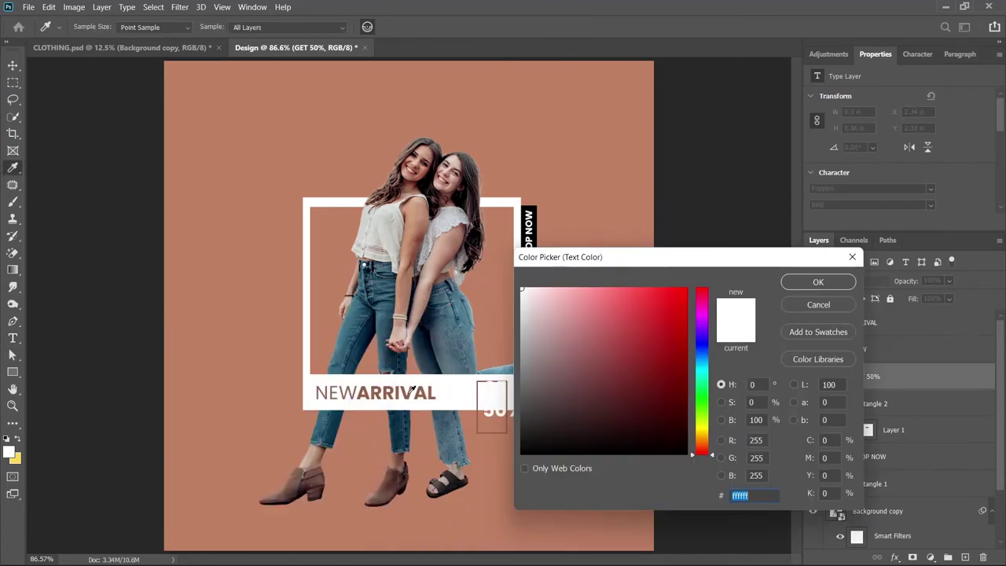
{"action": "left_click", "coordinate": [410, 392]}
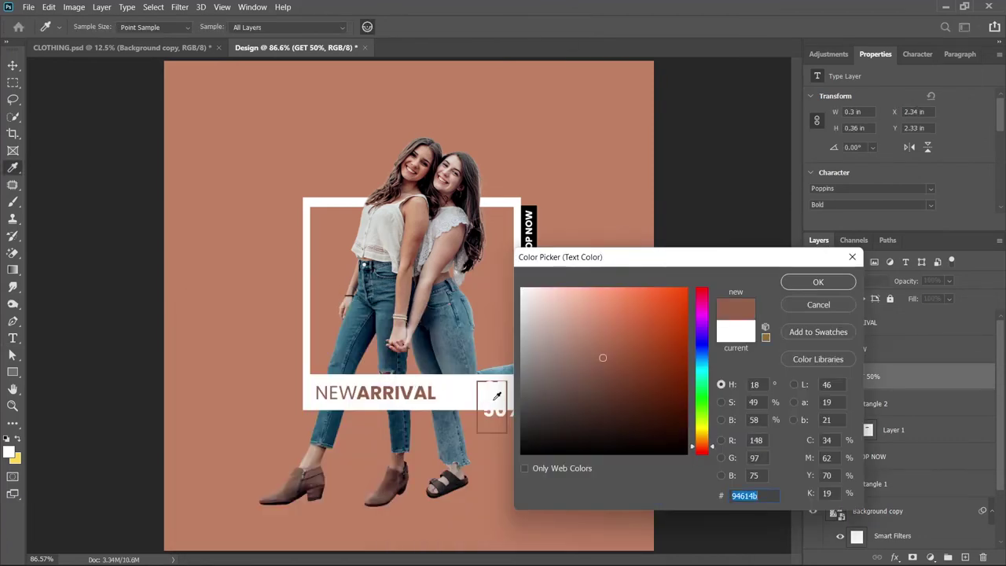
{"action": "left_click", "coordinate": [815, 281]}
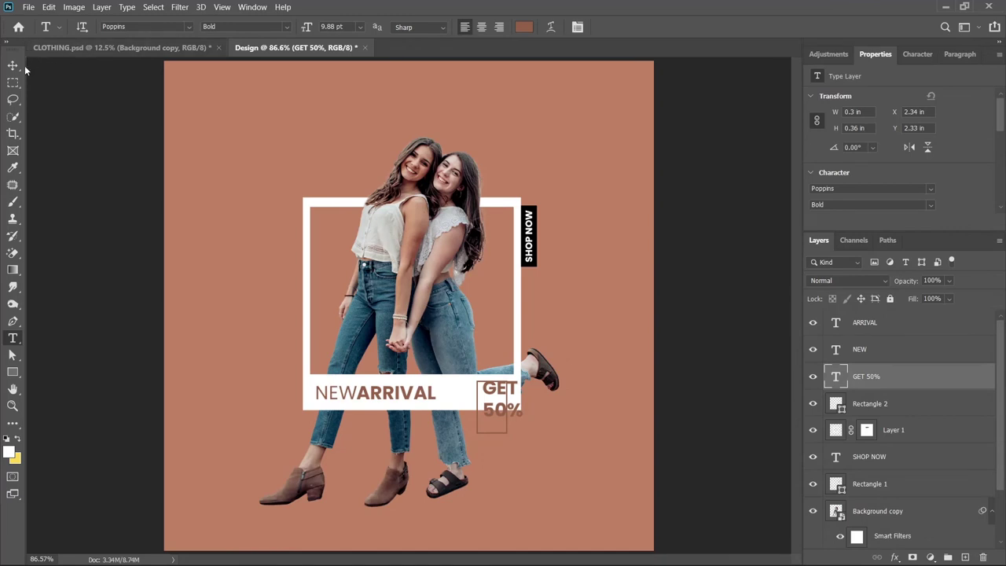
Scale GET 50% down with Free Transform so it fits inside the box.
{"action": "left_click", "coordinate": [14, 67]}
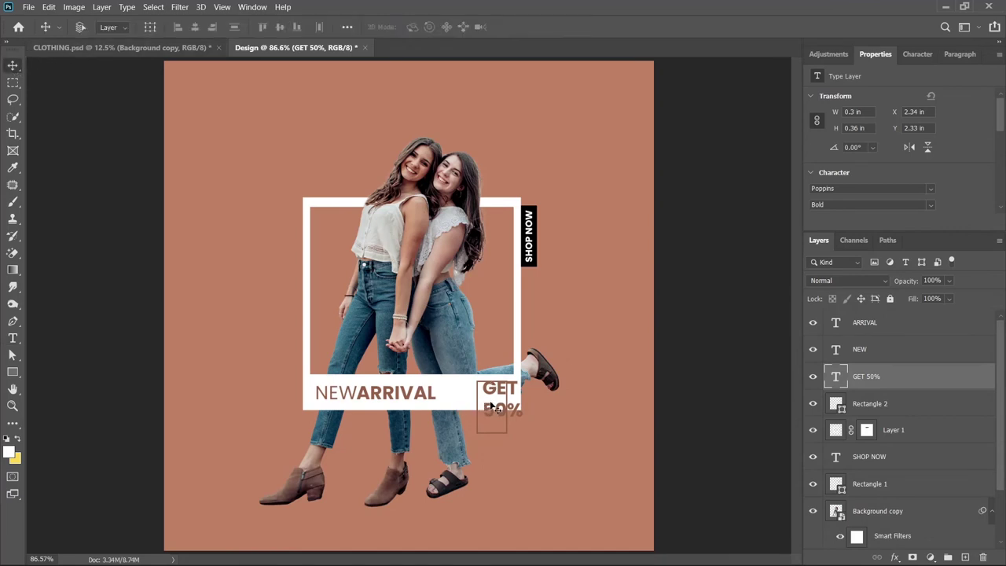
{"action": "key", "text": "ctrl+t"}
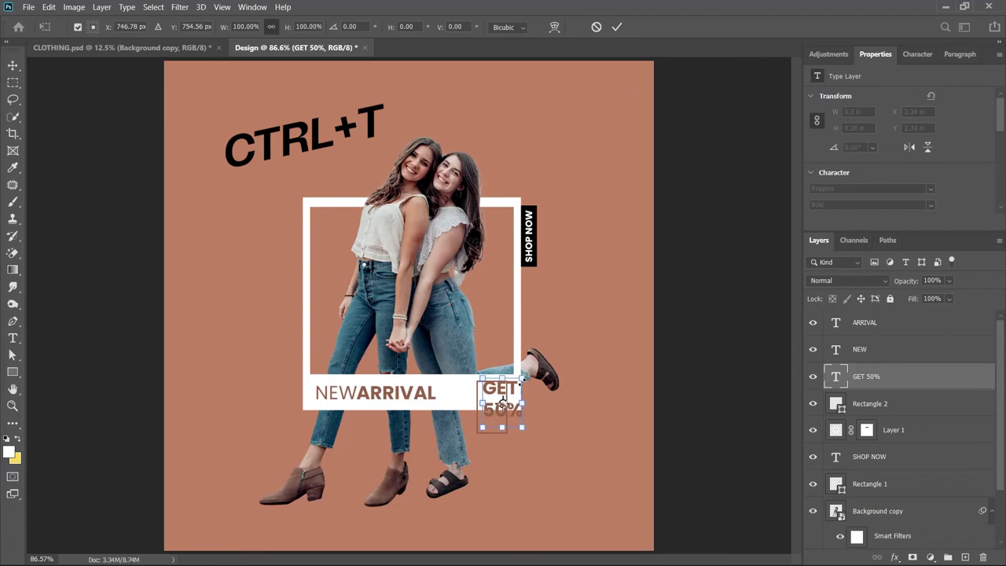
{"action": "left_click_drag", "start_coordinate": [521, 380], "coordinate": [460, 393]}
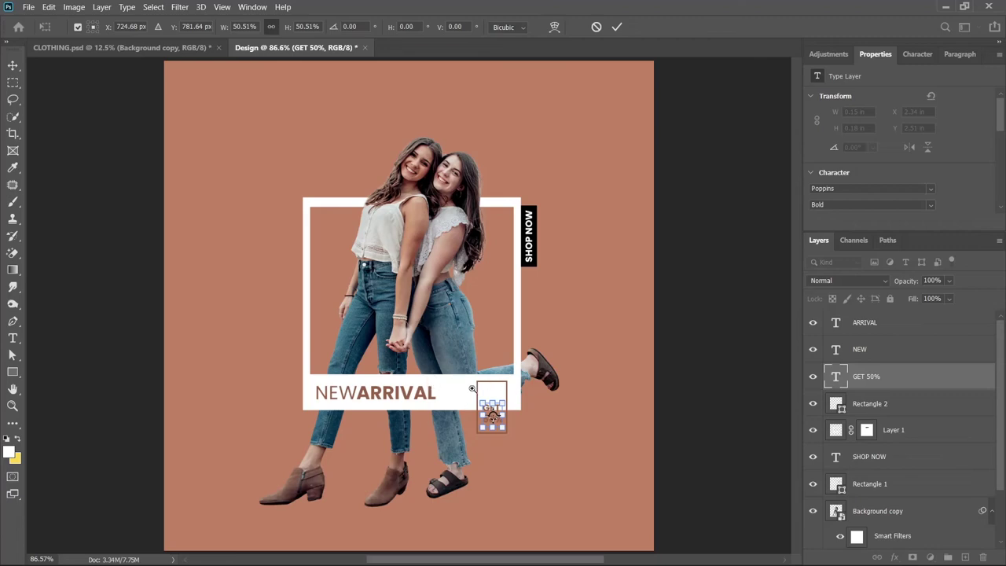
{"action": "left_click_drag", "start_coordinate": [461, 382], "coordinate": [498, 406]}
{"action": "key", "text": "Return"}
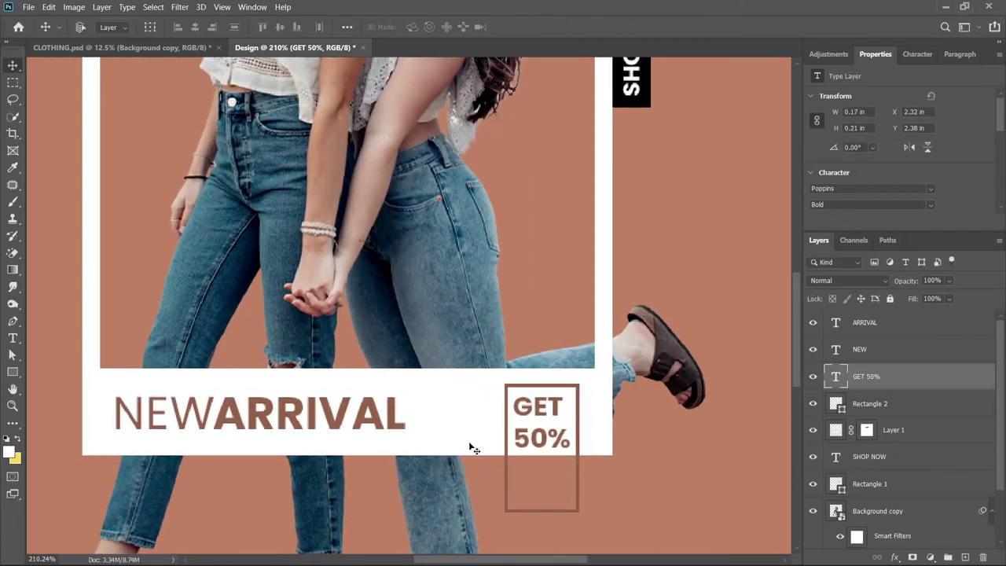
Add an OFF text layer, placed and shrunk below 50% inside the box.
{"action": "left_click", "coordinate": [12, 338]}
{"action": "left_click", "coordinate": [129, 192]}
{"action": "type", "text": "OFF"}
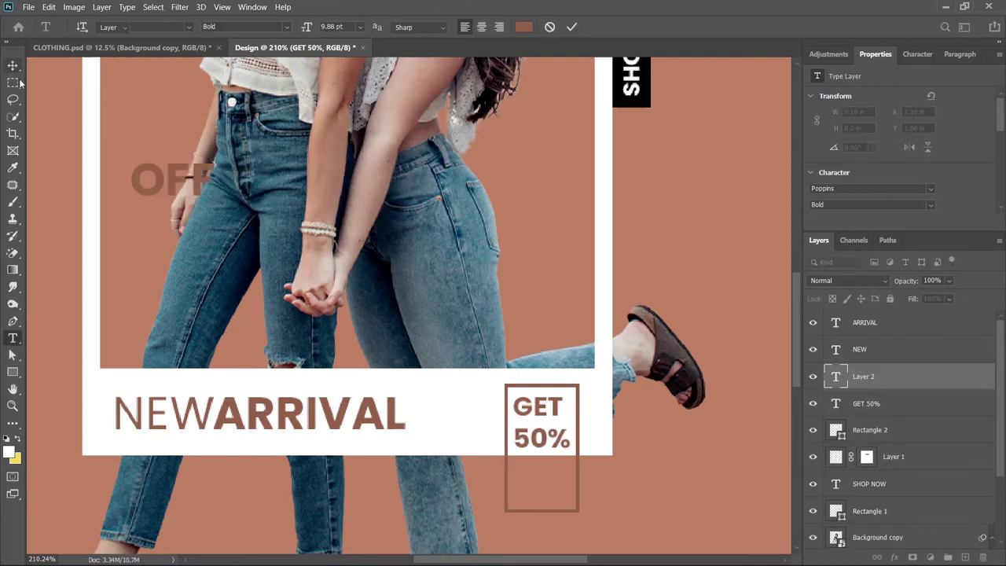
{"action": "left_click", "coordinate": [13, 65]}
{"action": "left_click_drag", "start_coordinate": [217, 188], "coordinate": [247, 212]}
{"action": "left_click_drag", "start_coordinate": [461, 399], "coordinate": [539, 482]}
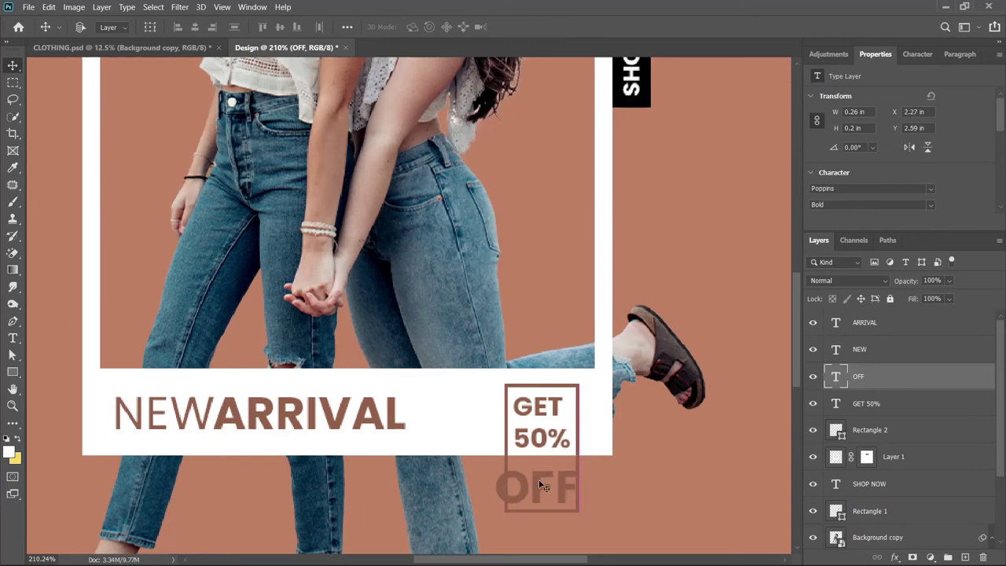
{"action": "key", "text": "ctrl+shift+comma"}
{"action": "key", "text": "ctrl+shift+comma"}
{"action": "key", "text": "ctrl+shift+comma"}
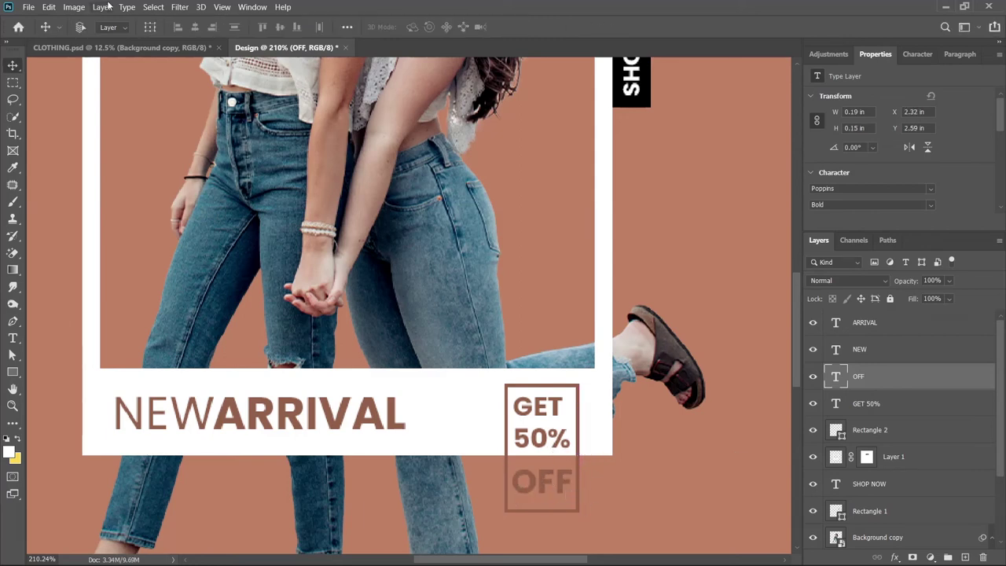
Make the OFF text white and fit the whole ad in view.
{"action": "left_click", "coordinate": [12, 337]}
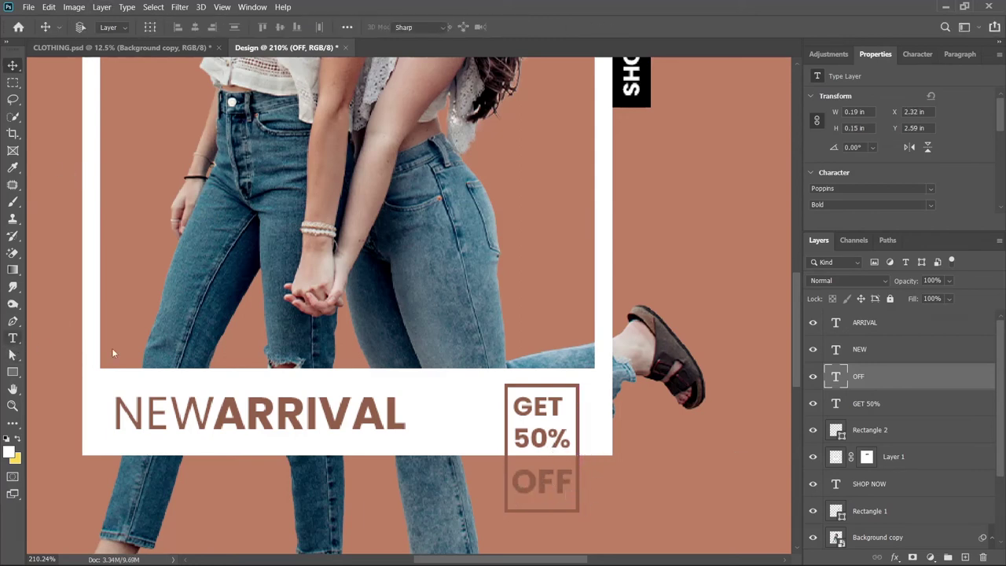
{"action": "left_click", "coordinate": [523, 28]}
{"action": "left_click_drag", "start_coordinate": [542, 300], "coordinate": [520, 287]}
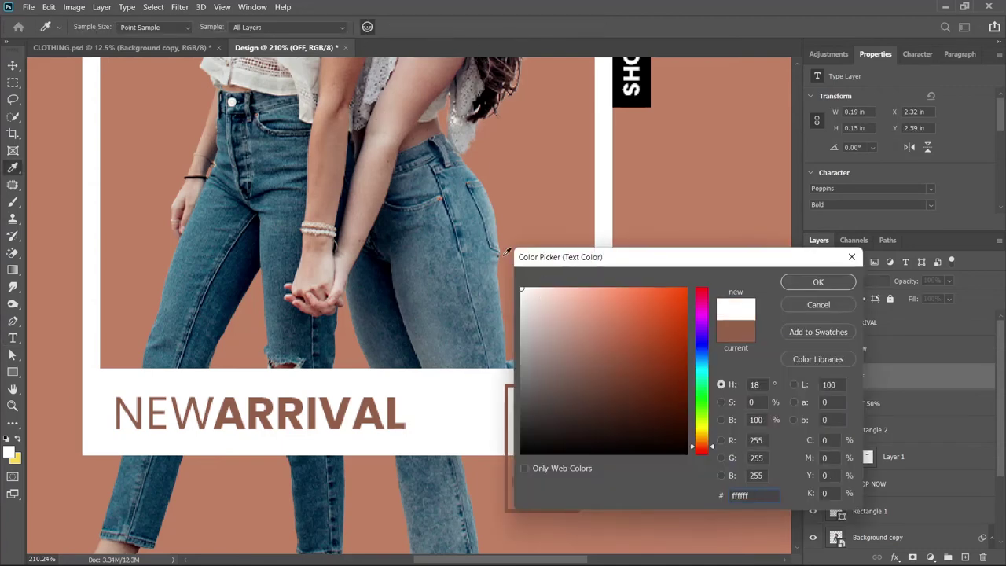
{"action": "left_click_drag", "start_coordinate": [602, 258], "coordinate": [165, 169]}
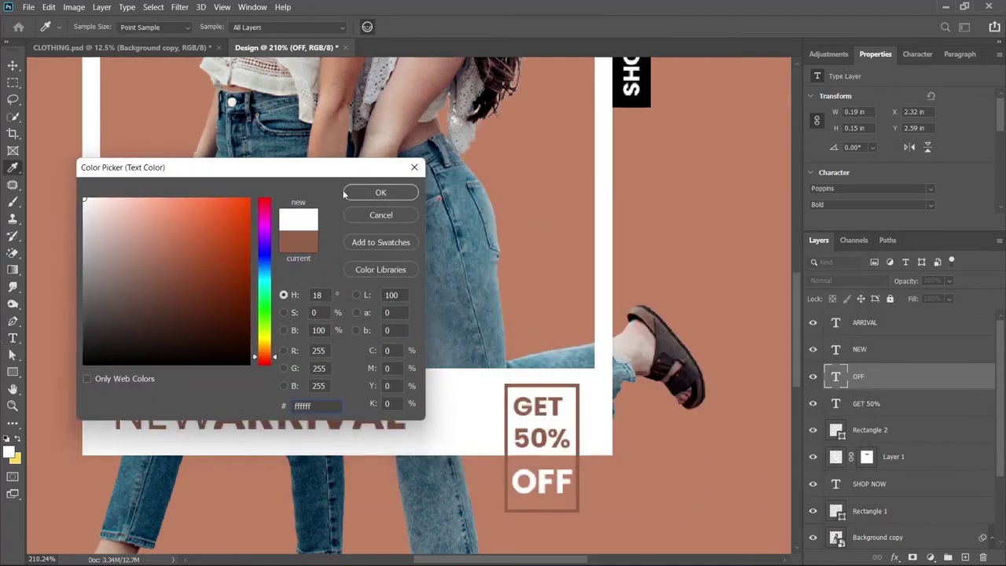
{"action": "left_click", "coordinate": [357, 193]}
{"action": "key", "text": "ctrl+0"}
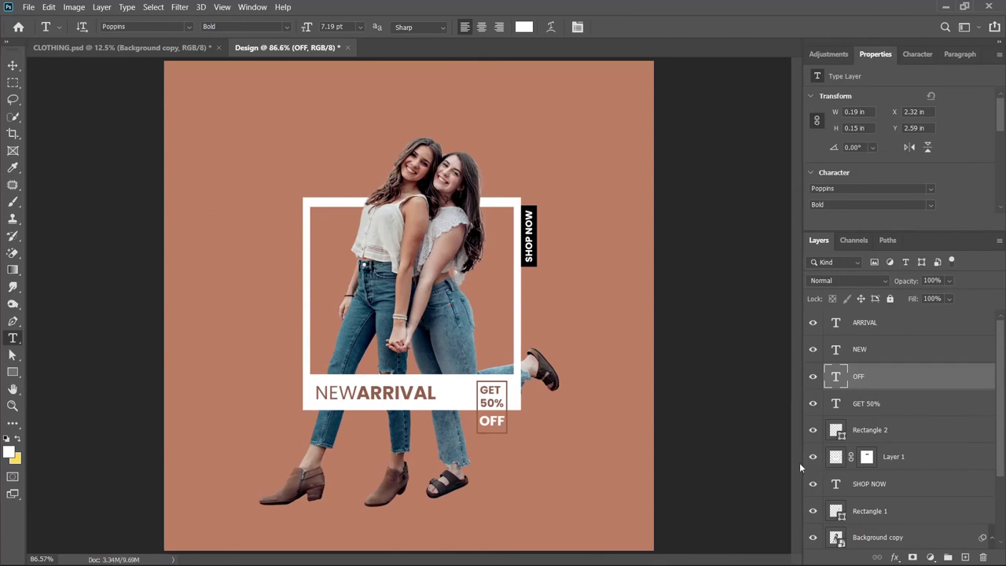
Set the BG layer's fill colour to salmon pink #ff9b84.
{"action": "scroll", "coordinate": [883, 418], "scroll_direction": "down", "scroll_amount": 2}
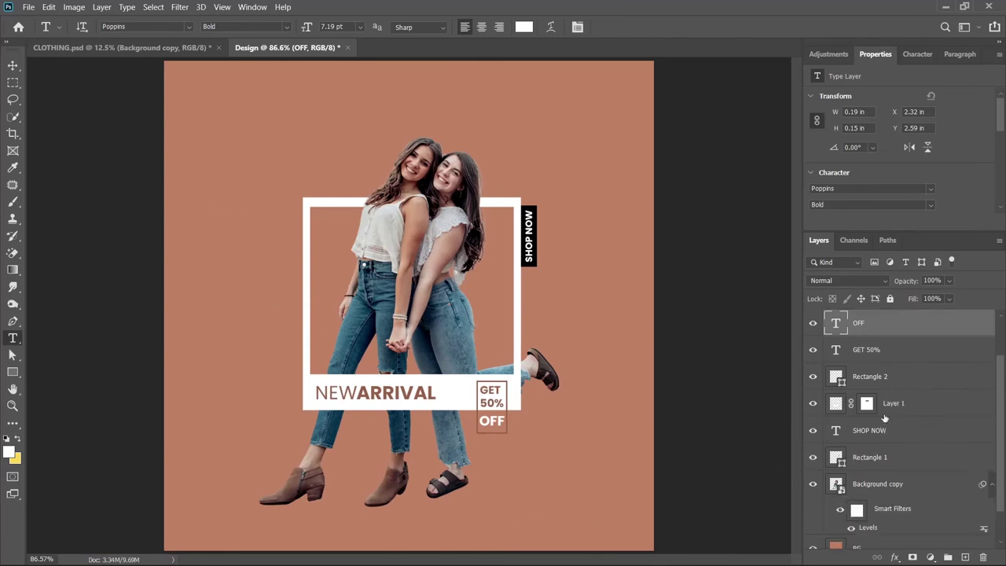
{"action": "scroll", "coordinate": [870, 511], "scroll_direction": "down", "scroll_amount": 2}
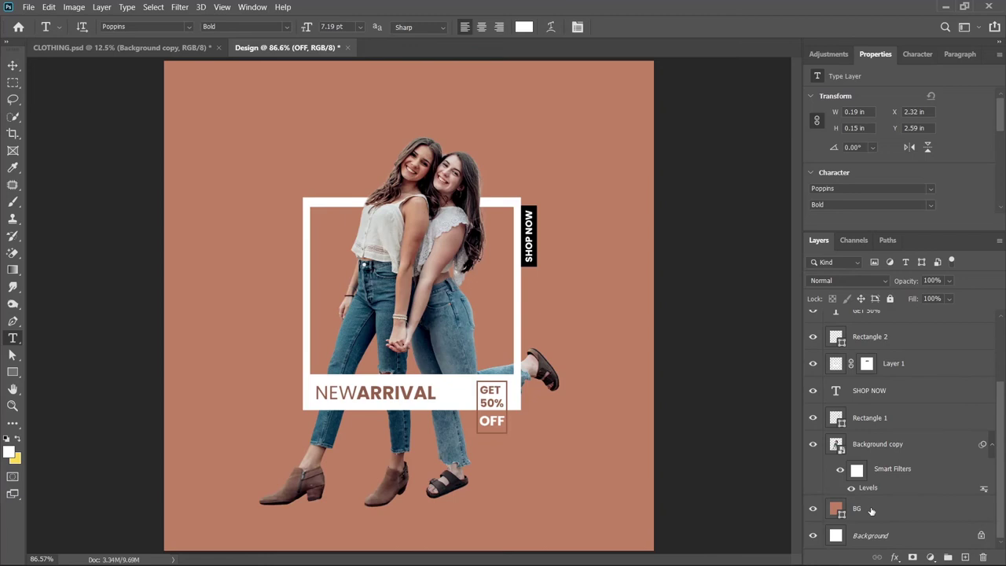
{"action": "left_click", "coordinate": [870, 510]}
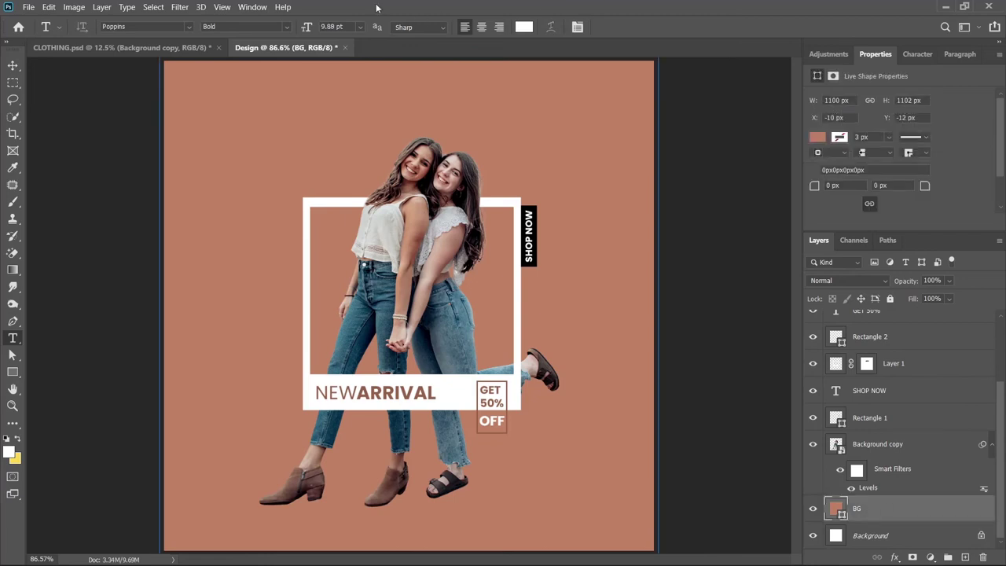
{"action": "left_click", "coordinate": [819, 137]}
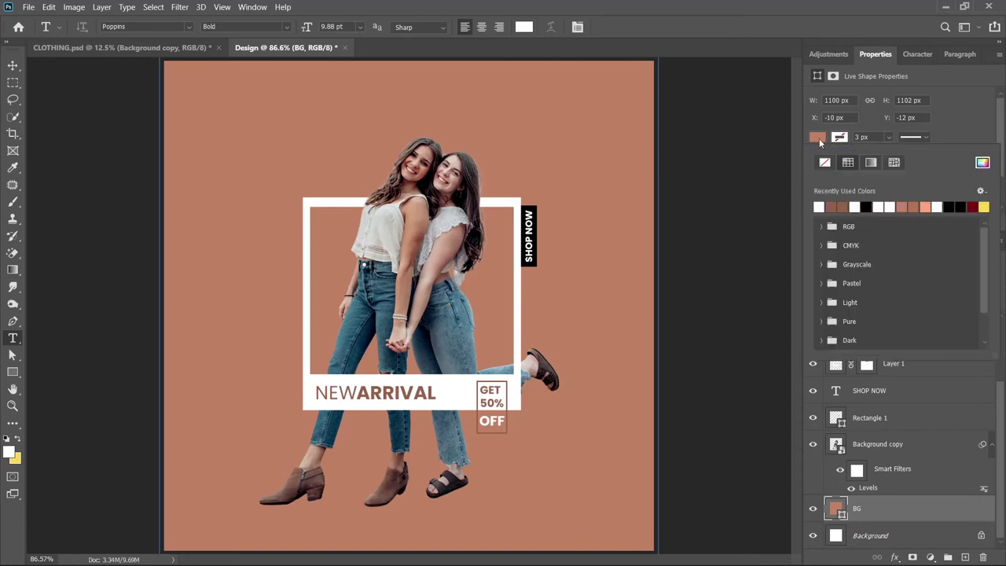
{"action": "left_click", "coordinate": [982, 163]}
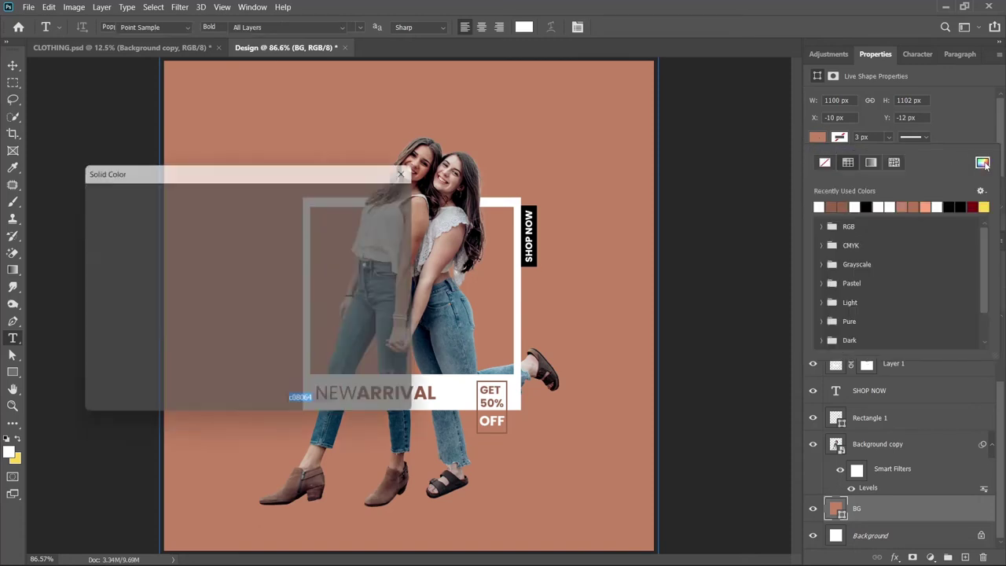
{"action": "left_click_drag", "start_coordinate": [264, 171], "coordinate": [838, 118]}
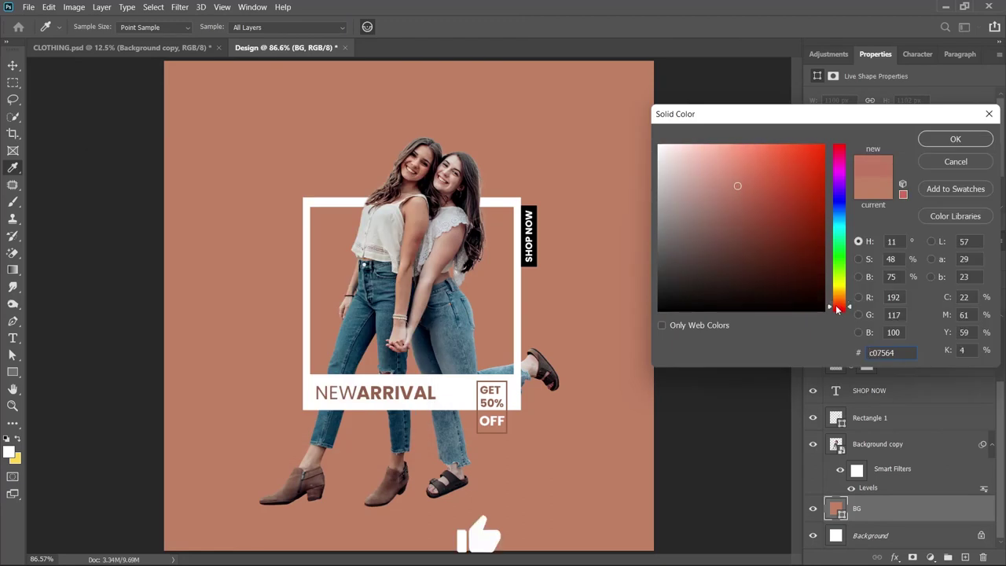
{"action": "left_click", "coordinate": [738, 146]}
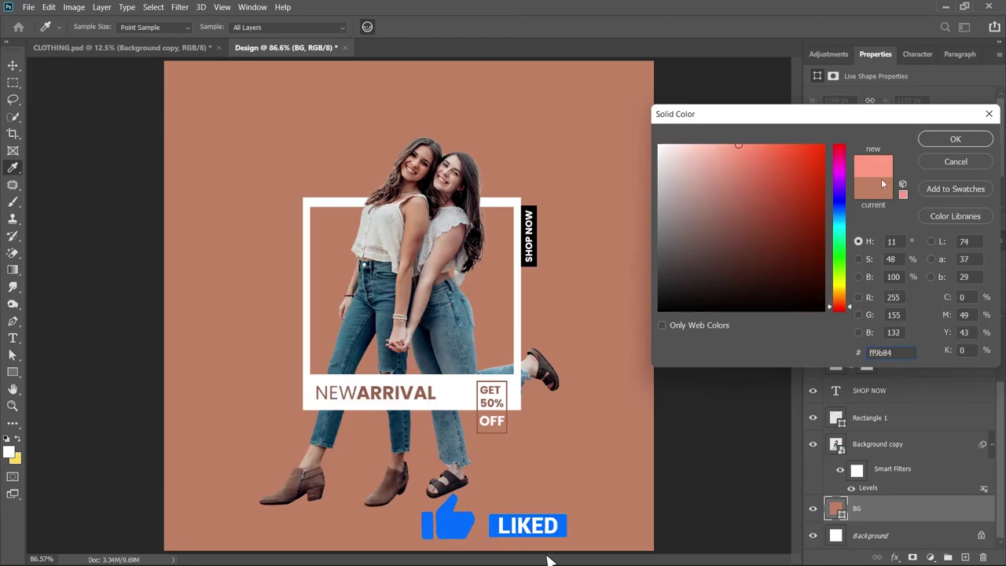
{"action": "left_click", "coordinate": [940, 139]}
{"action": "left_click", "coordinate": [939, 138]}
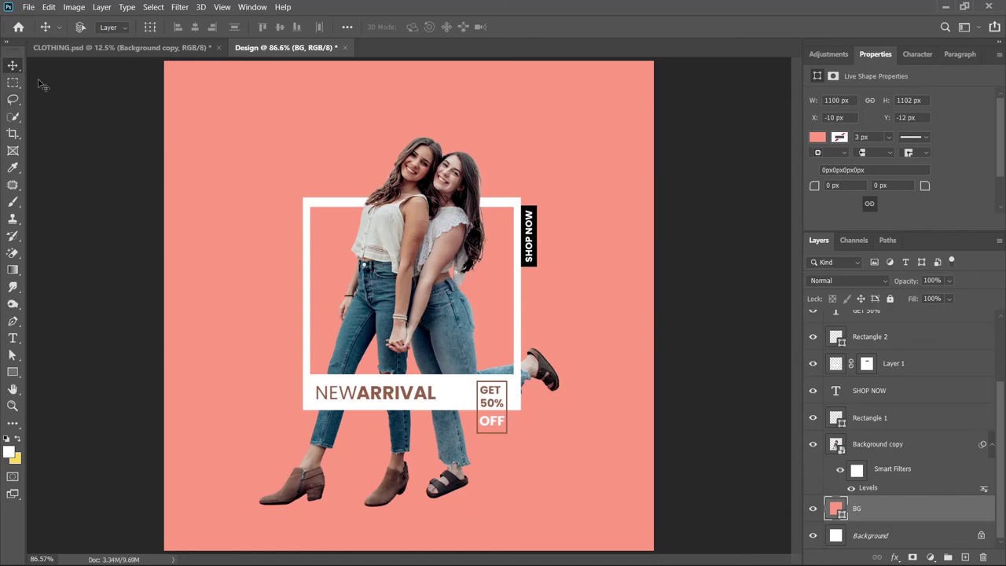
{"action": "left_click", "coordinate": [870, 337]}
{"action": "left_click", "coordinate": [12, 338]}
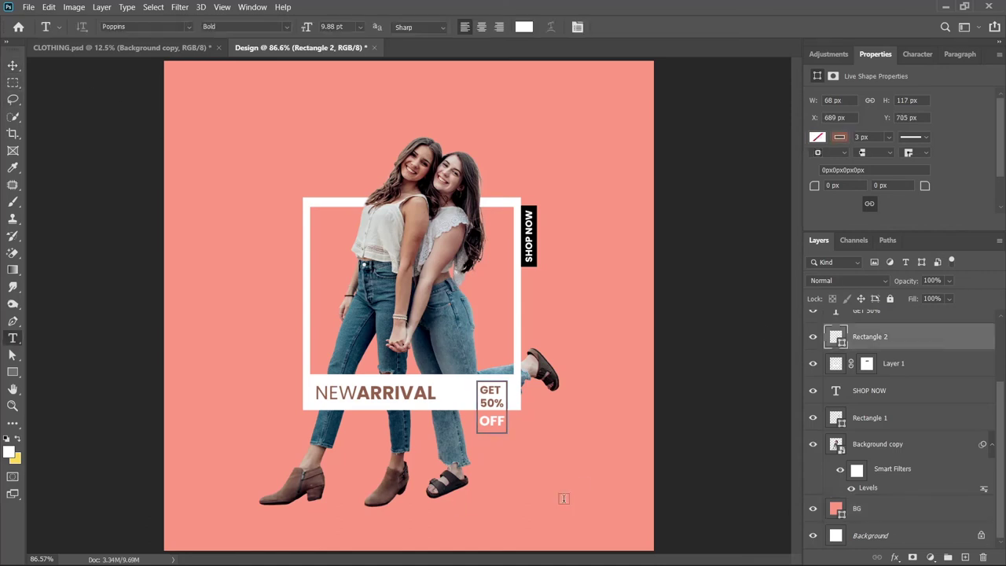
{"action": "left_click", "coordinate": [509, 501]}
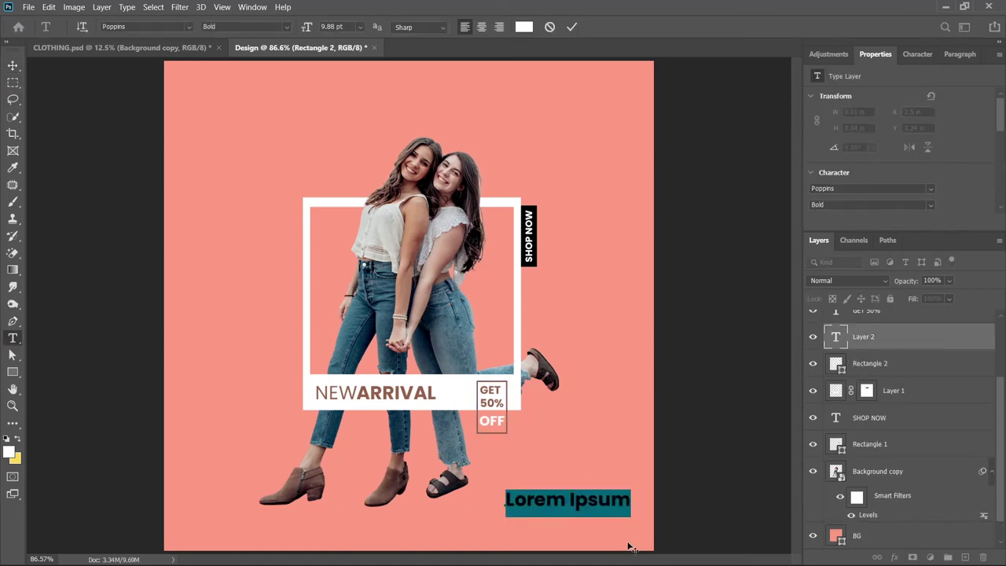
{"action": "type", "text": "www.myshop.com"}
{"action": "key", "text": "ctrl+a"}
{"action": "key", "text": "ctrl+shift+comma"}
{"action": "key", "text": "ctrl+shift+comma"}
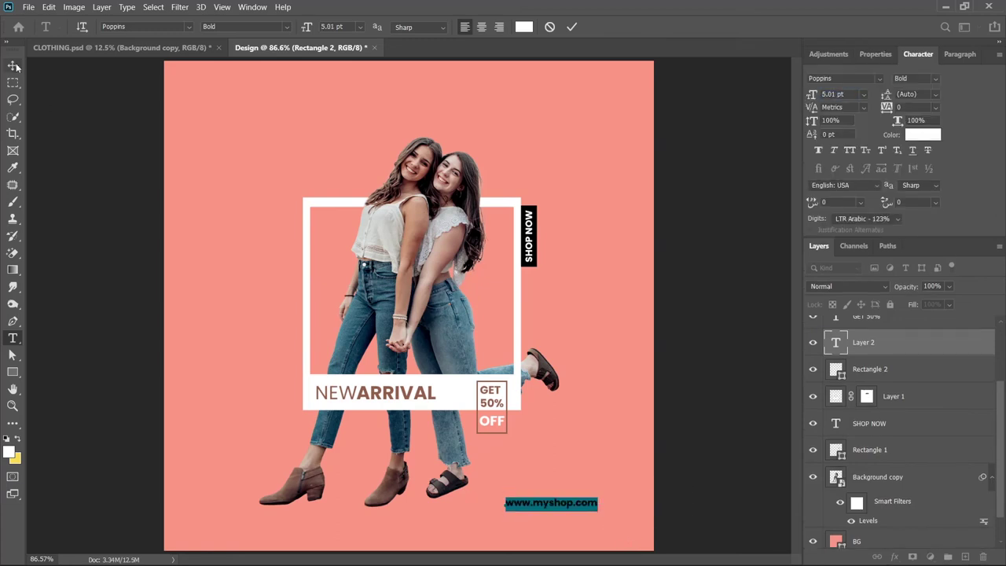
{"action": "left_click", "coordinate": [13, 65]}
{"action": "left_click_drag", "start_coordinate": [547, 504], "coordinate": [574, 531]}
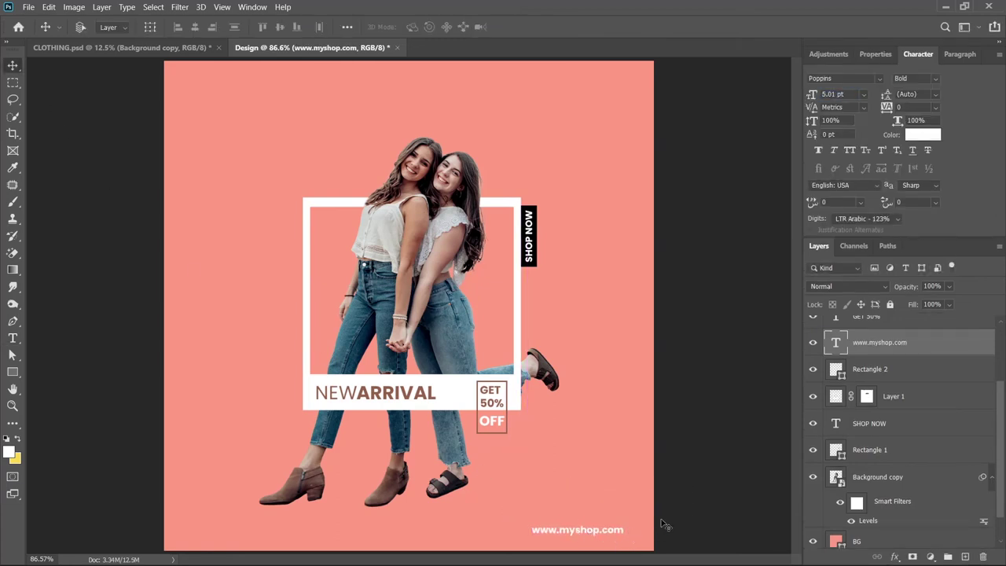
Set the web address text colour to black, 000000.
{"action": "left_click", "coordinate": [932, 138]}
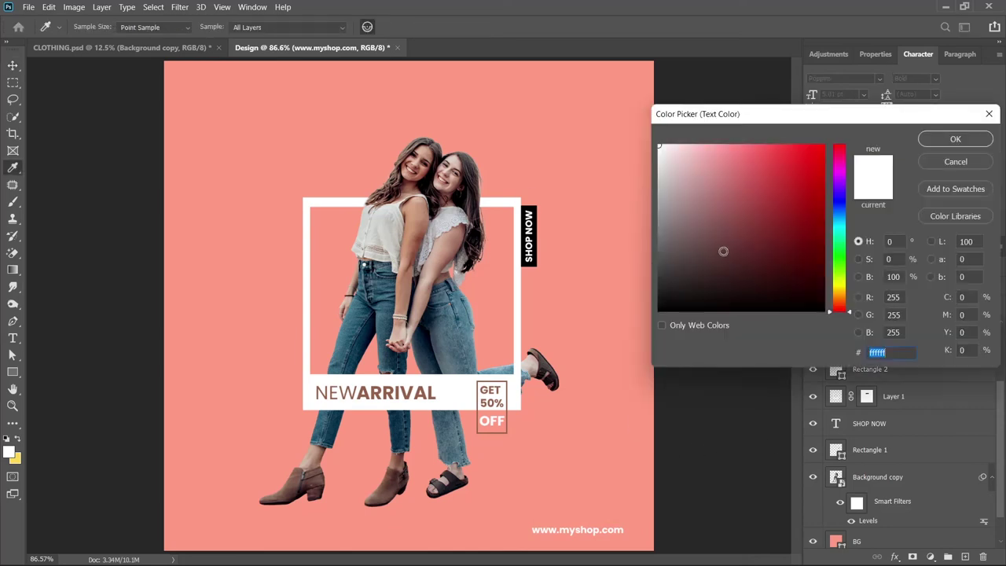
{"action": "type", "text": "000000"}
{"action": "left_click", "coordinate": [945, 139]}
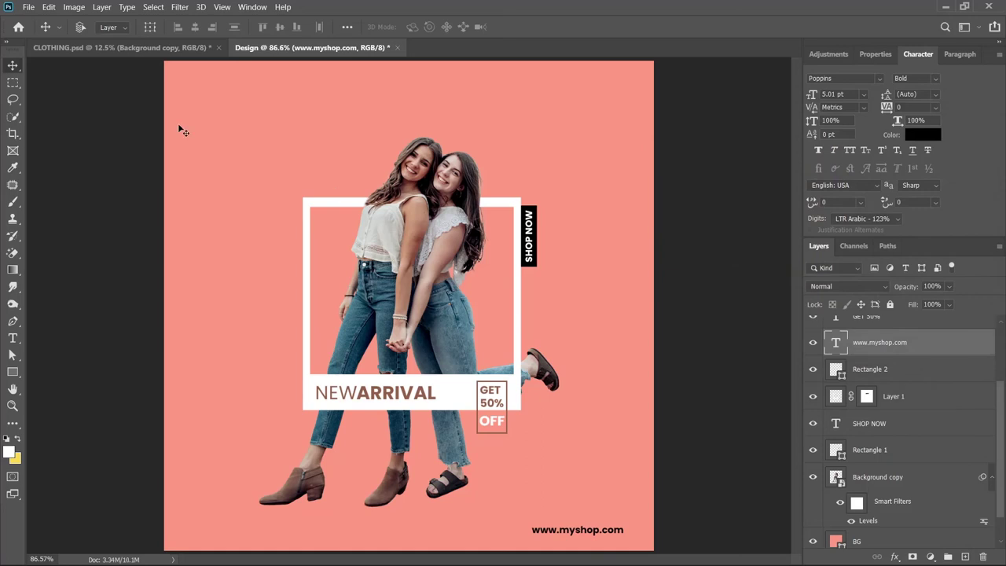
Draw an unfilled rectangle with an 8 px brown outline in the top-left corner.
{"action": "left_click", "coordinate": [14, 82]}
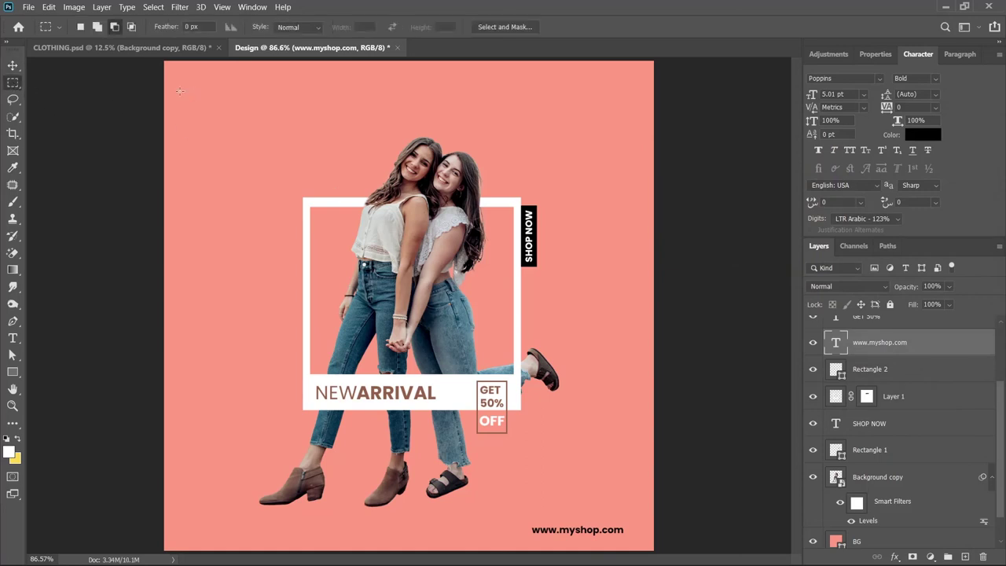
{"action": "left_click", "coordinate": [12, 372]}
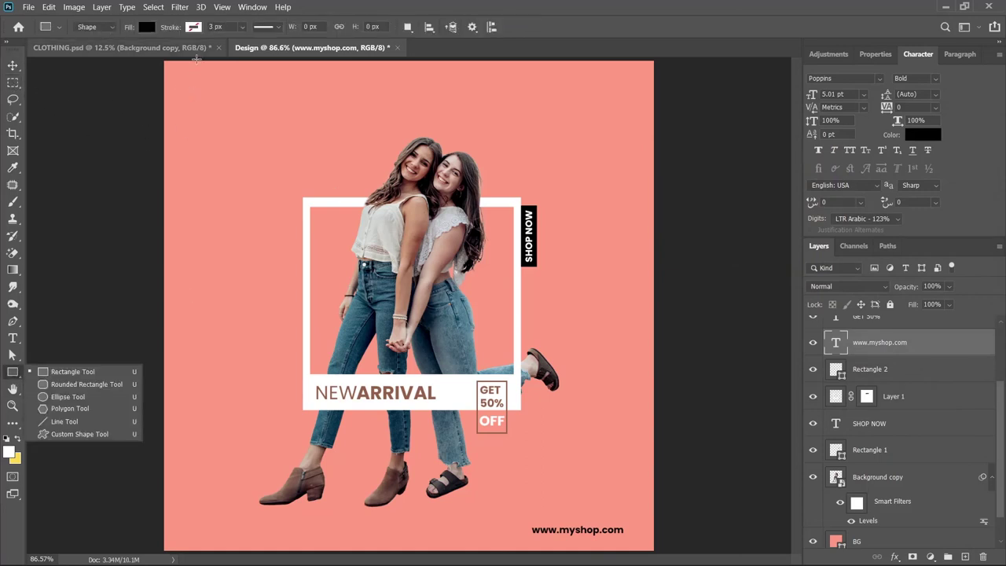
{"action": "left_click", "coordinate": [72, 372]}
{"action": "left_click", "coordinate": [146, 27]}
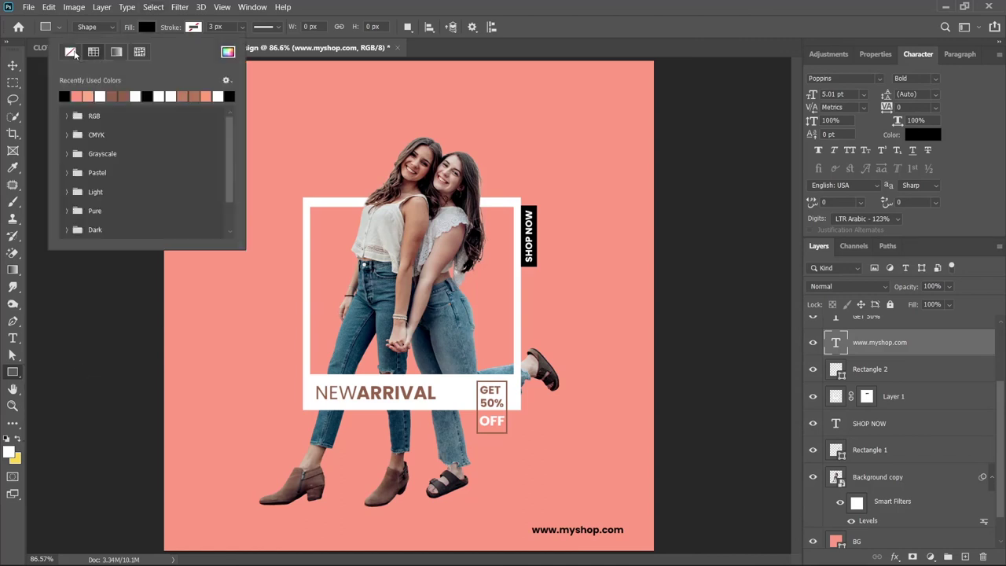
{"action": "left_click", "coordinate": [71, 52]}
{"action": "left_click", "coordinate": [193, 30]}
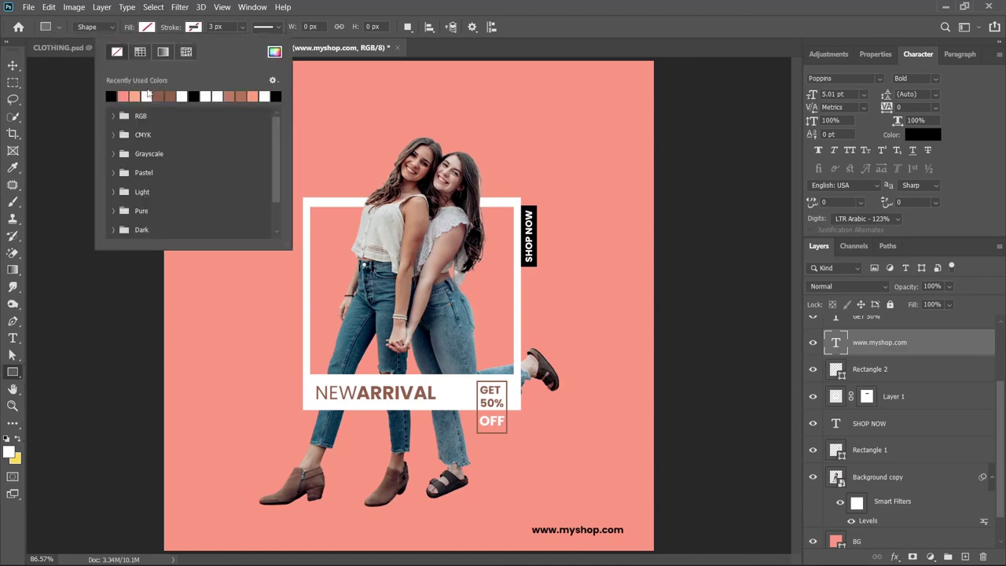
{"action": "left_click", "coordinate": [169, 96]}
{"action": "left_click_drag", "start_coordinate": [178, 71], "coordinate": [225, 124]}
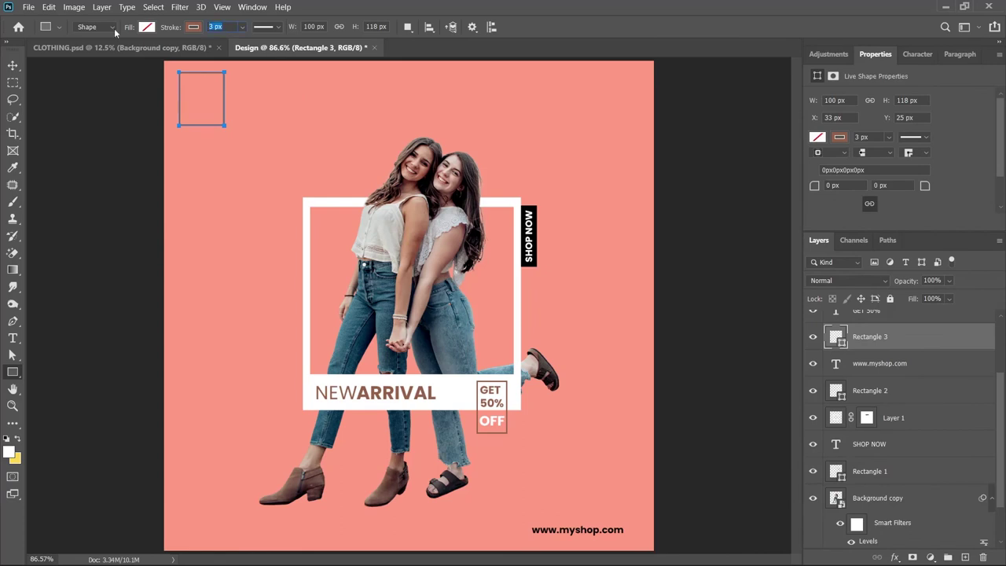
{"action": "type", "text": "8"}
{"action": "key", "text": "Return"}
{"action": "key", "text": "v"}
Add a small brown-filled square with no outline at the box's bottom-right corner.
{"action": "left_click", "coordinate": [16, 374]}
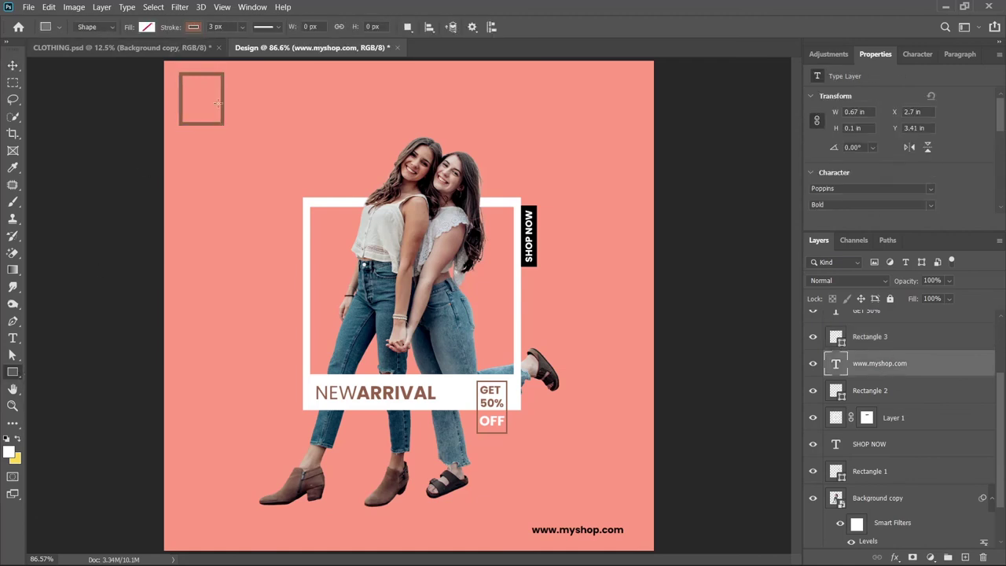
{"action": "left_click_drag", "start_coordinate": [222, 123], "coordinate": [236, 138]}
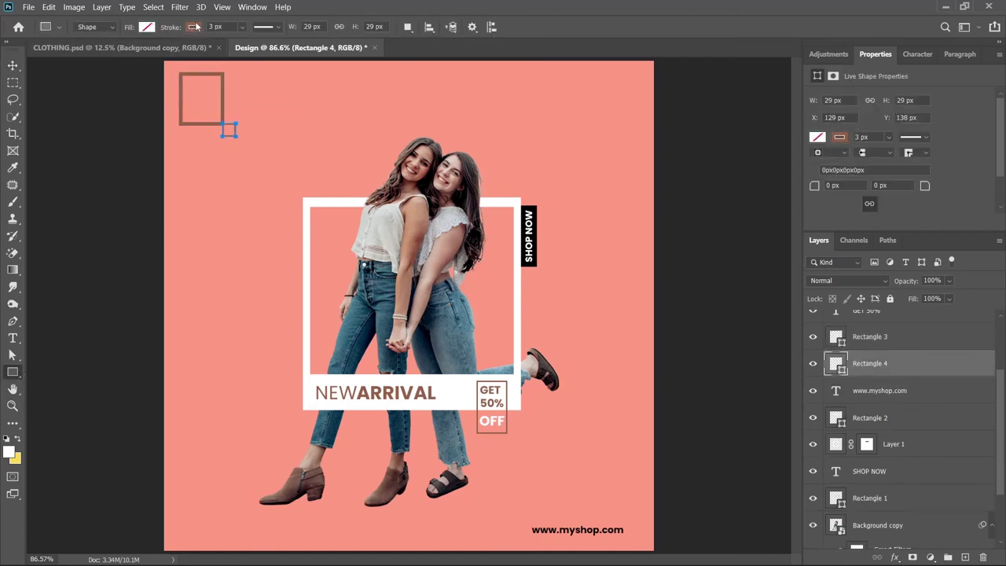
{"action": "left_click", "coordinate": [197, 27]}
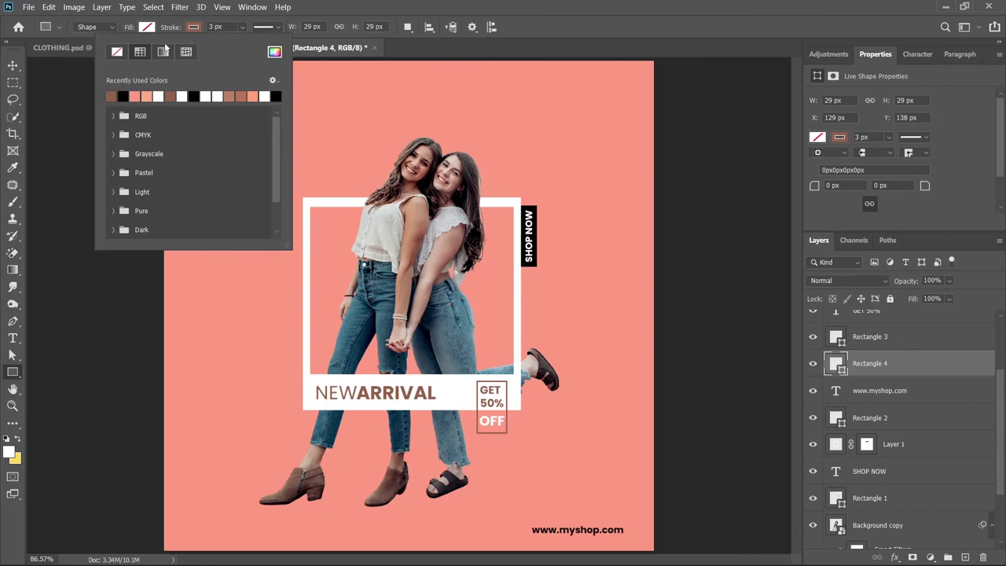
{"action": "left_click", "coordinate": [116, 52]}
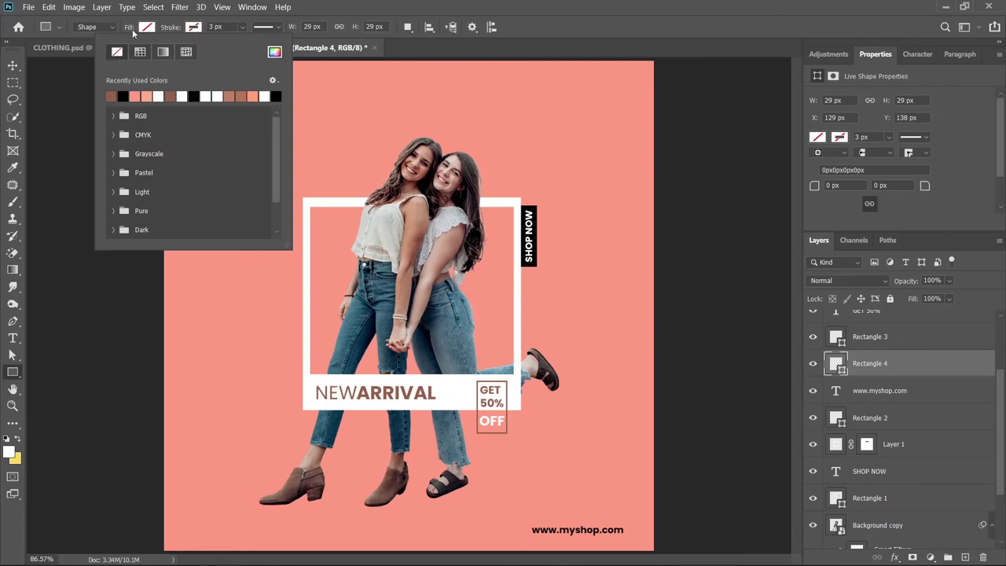
{"action": "left_click", "coordinate": [147, 27]}
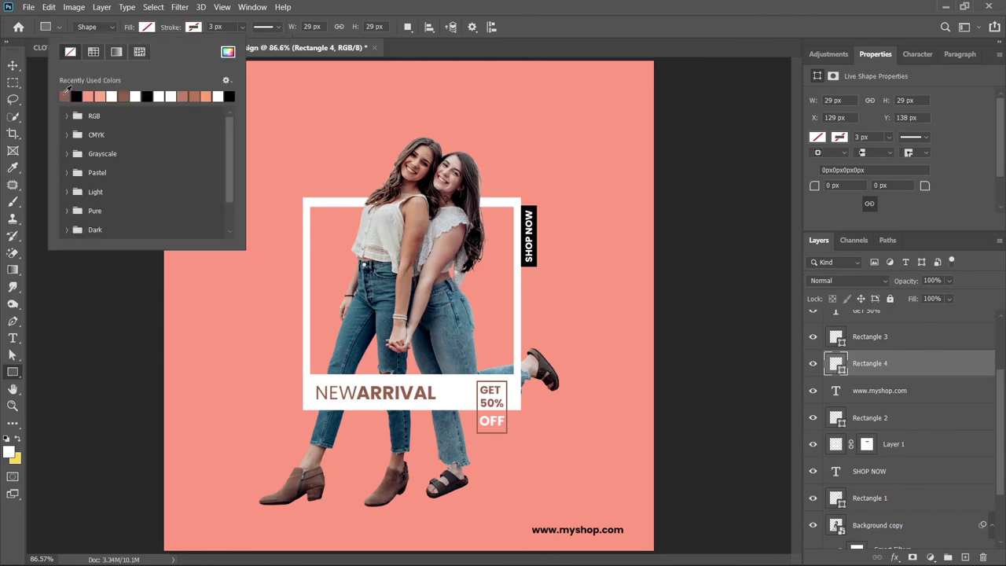
{"action": "left_click", "coordinate": [64, 96]}
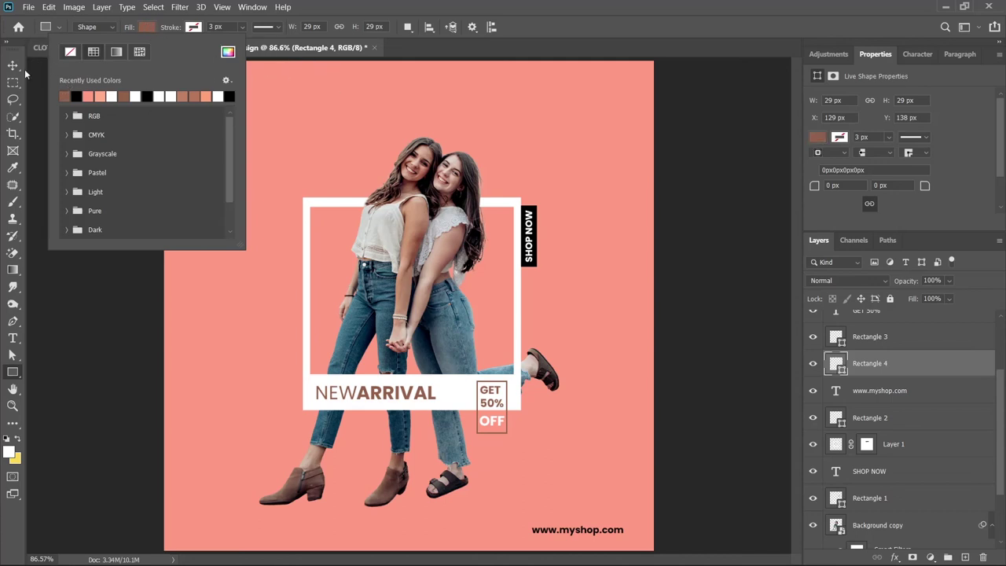
{"action": "left_click", "coordinate": [13, 66]}
Type MY / SH / OP on three lines and transform it to fit inside the box.
{"action": "left_click", "coordinate": [13, 338]}
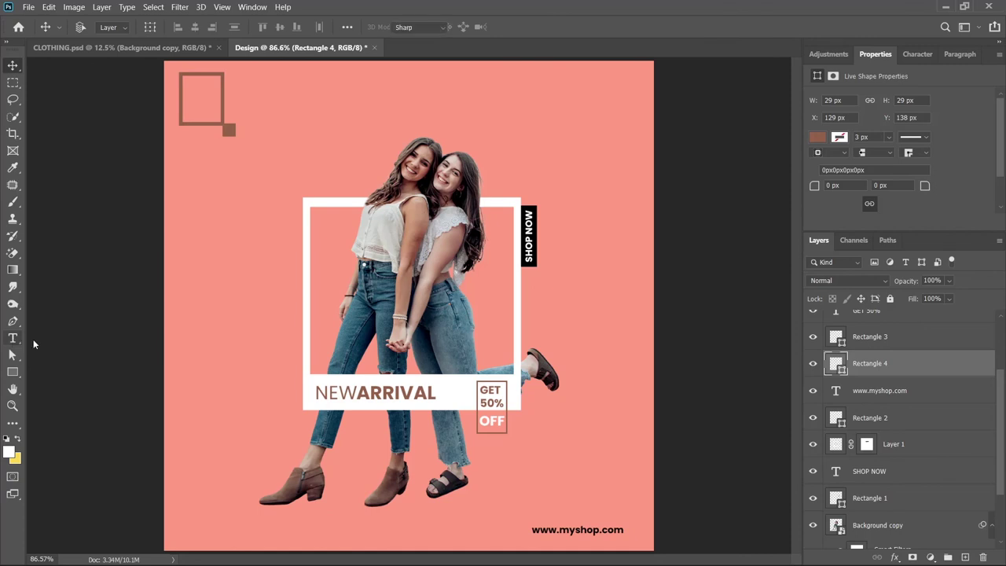
{"action": "left_click", "coordinate": [118, 342]}
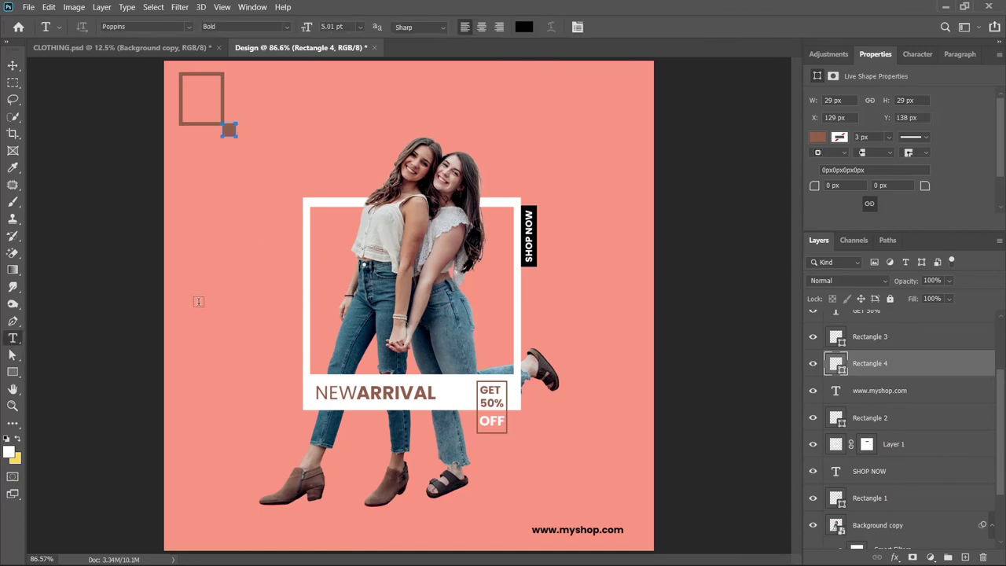
{"action": "left_click", "coordinate": [200, 302]}
{"action": "key", "text": "Return"}
{"action": "type", "text": "SH"}
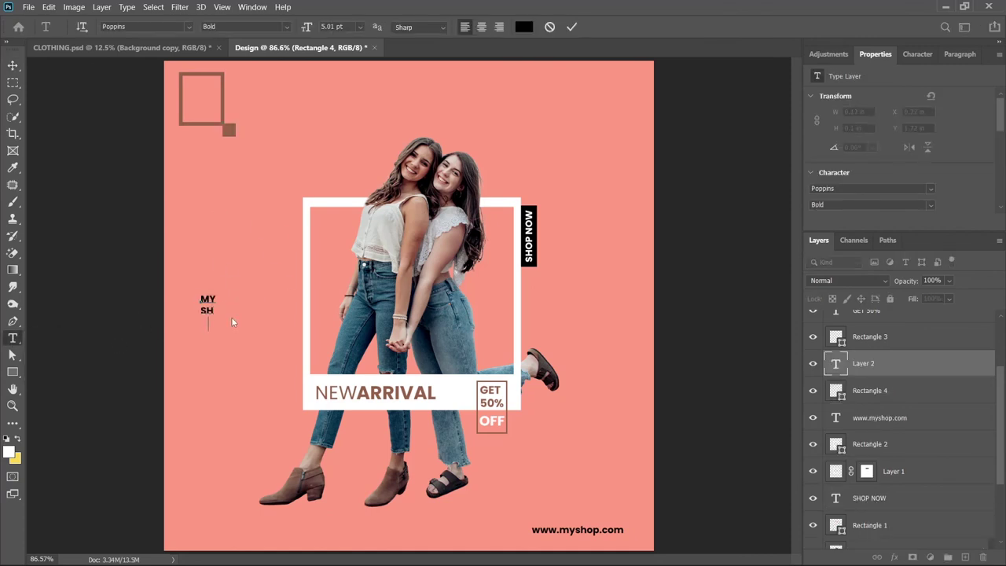
{"action": "key", "text": "Return"}
{"action": "type", "text": "OP"}
{"action": "key", "text": "ctrl+t"}
{"action": "mouse_move", "coordinate": [208, 302]}
{"action": "left_mouse_down"}
{"action": "mouse_move", "coordinate": [199, 100]}
{"action": "mouse_move", "coordinate": [210, 75]}
{"action": "mouse_move", "coordinate": [205, 99]}
{"action": "left_mouse_up"}
{"action": "key", "text": "Return"}
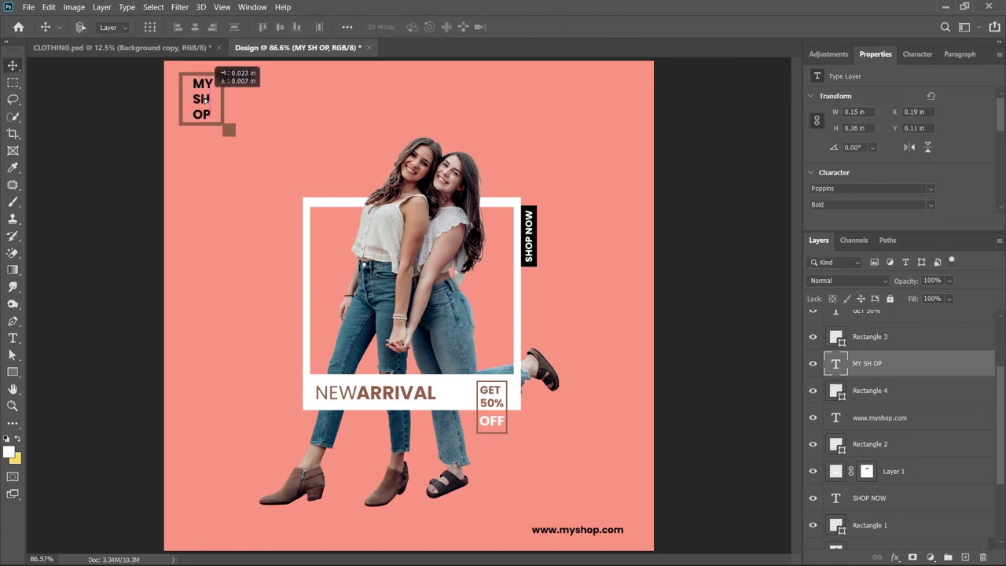
{"action": "left_click", "coordinate": [466, 181]}
Change the BG fill colour to the darker coral #df775f.
{"action": "left_click", "coordinate": [816, 137]}
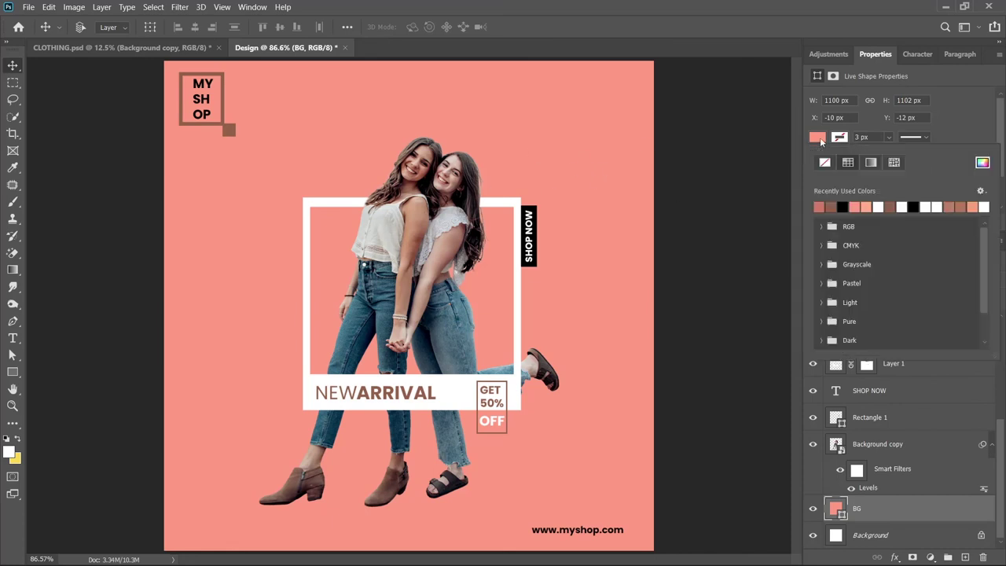
{"action": "left_click", "coordinate": [982, 162]}
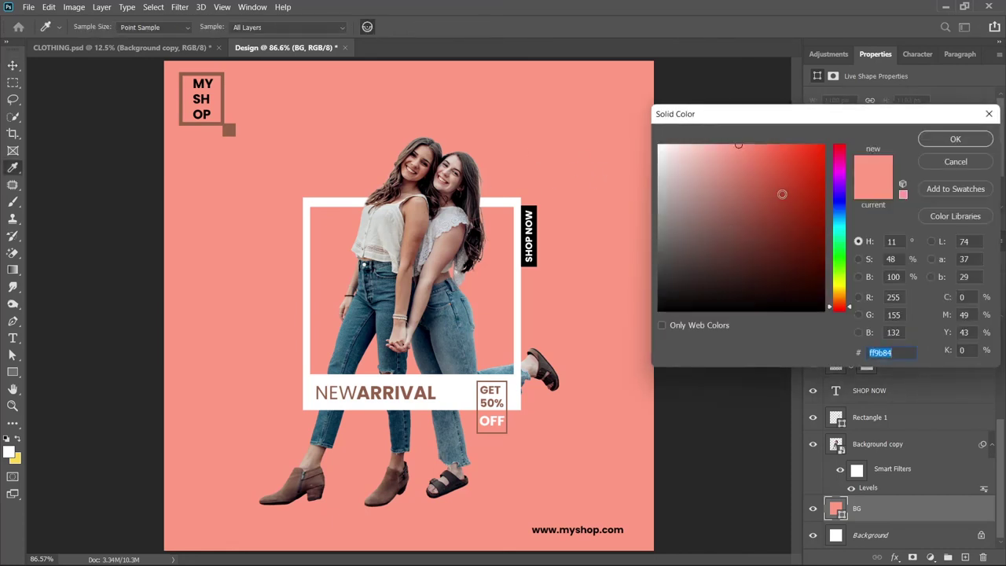
{"action": "left_click", "coordinate": [745, 183]}
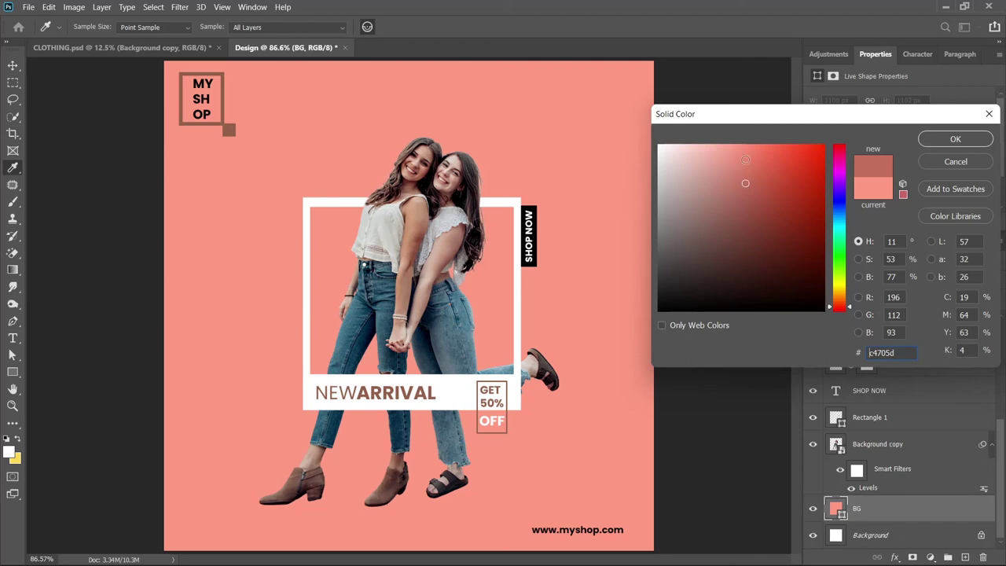
{"action": "left_click", "coordinate": [754, 165]}
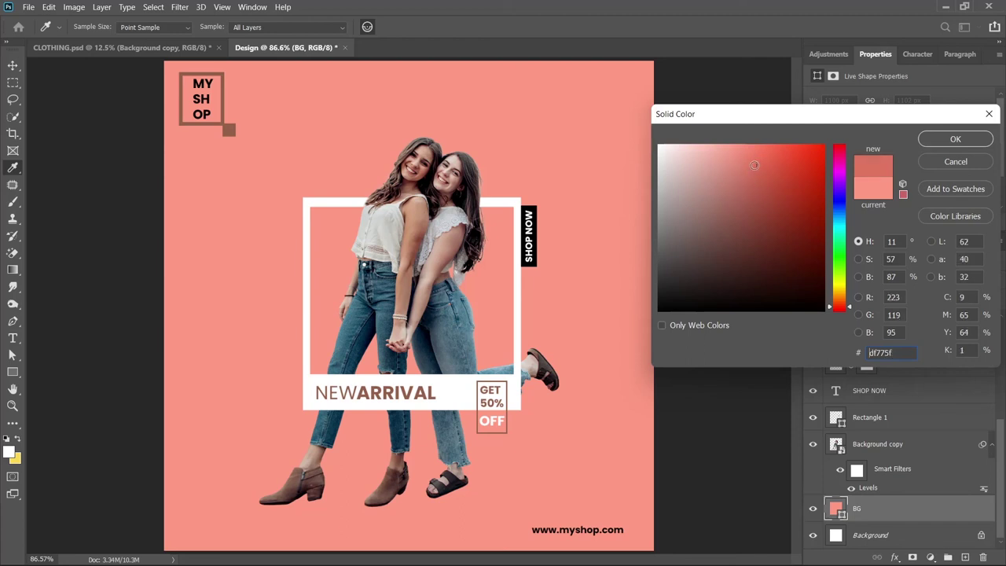
{"action": "left_click", "coordinate": [947, 140]}
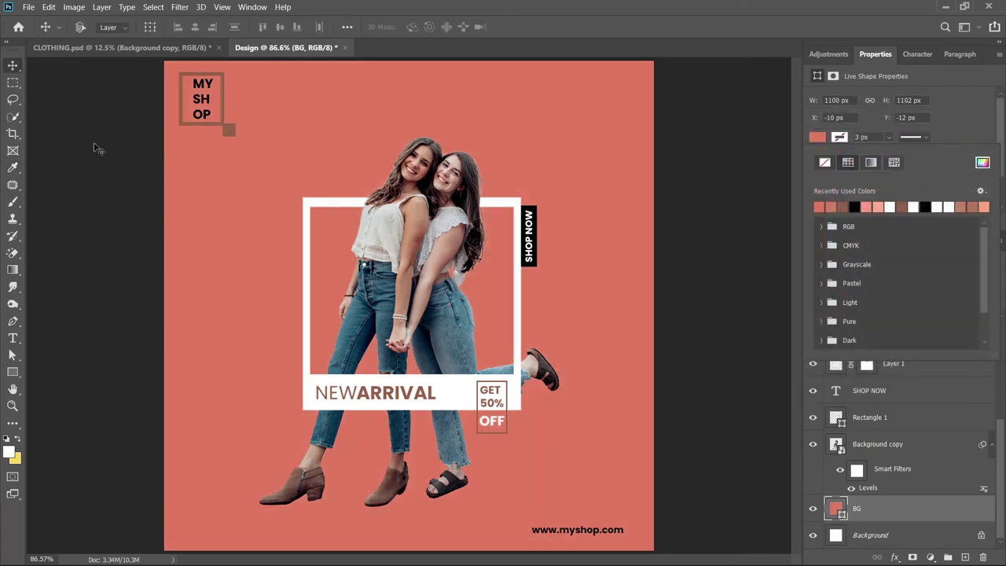